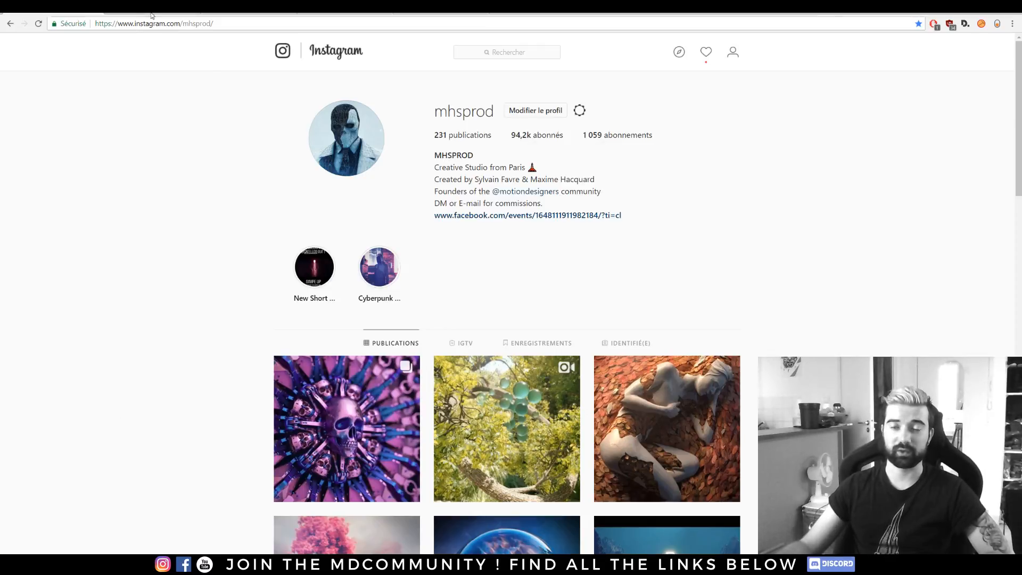
Open the [FR] Motion Designers Community Facebook group and browse the posts in its discussion feed.
{"action": "left_click", "coordinate": [152, 15]}
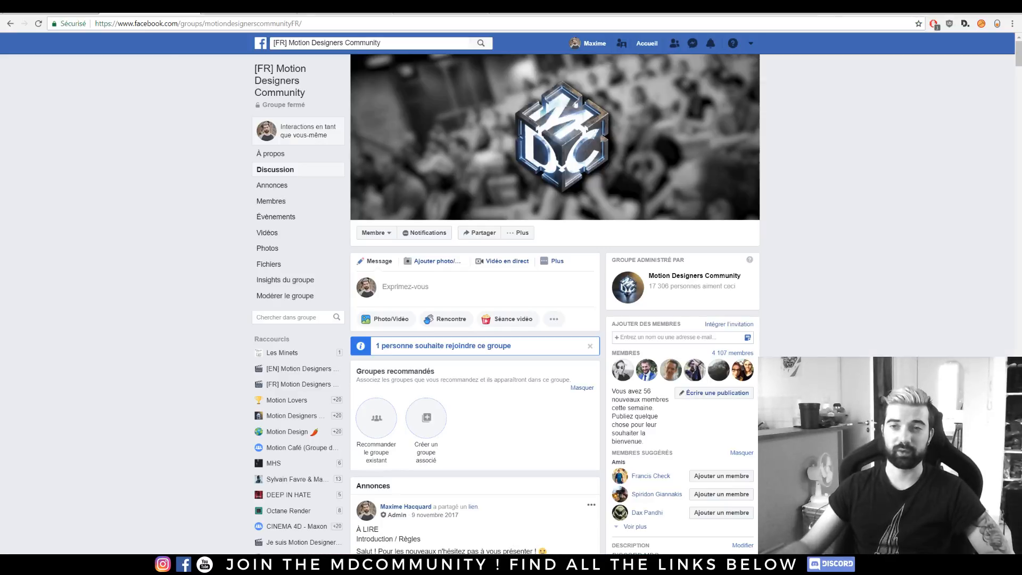
{"action": "scroll", "coordinate": [109, 149], "scroll_direction": "down", "scroll_amount": 20}
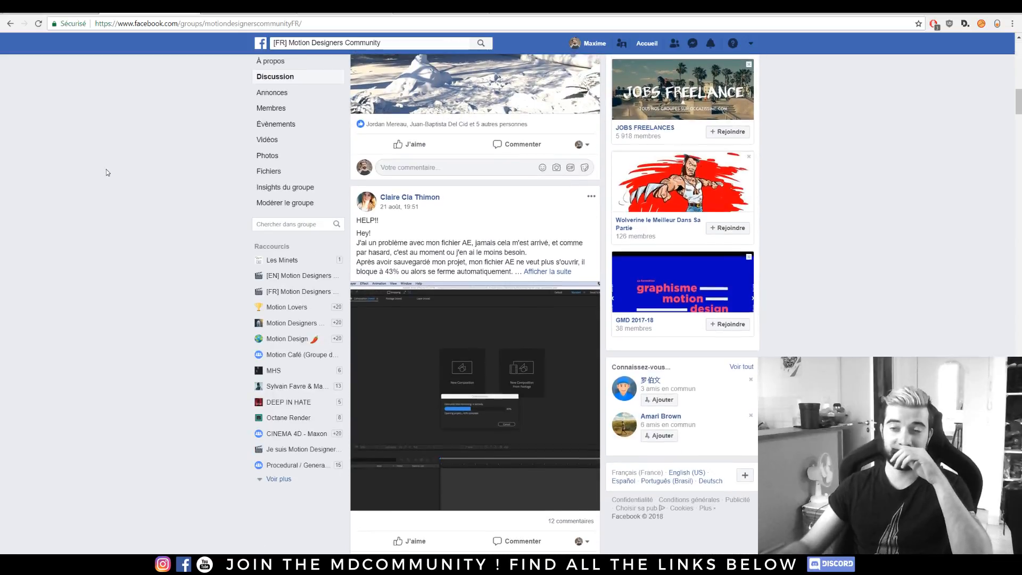
{"action": "scroll", "coordinate": [106, 172], "scroll_direction": "down", "scroll_amount": 15}
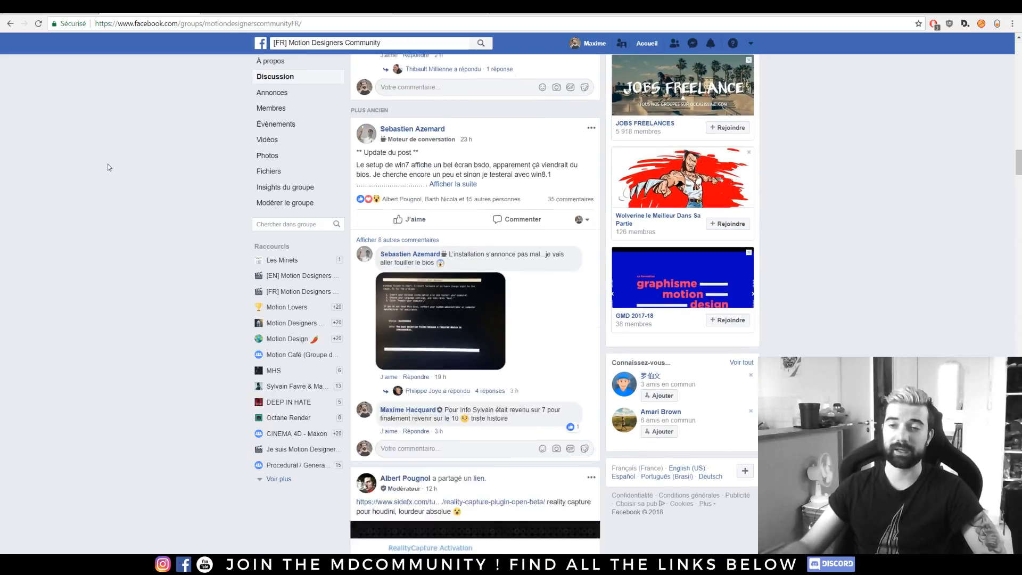
{"action": "scroll", "coordinate": [108, 167], "scroll_direction": "down", "scroll_amount": 15}
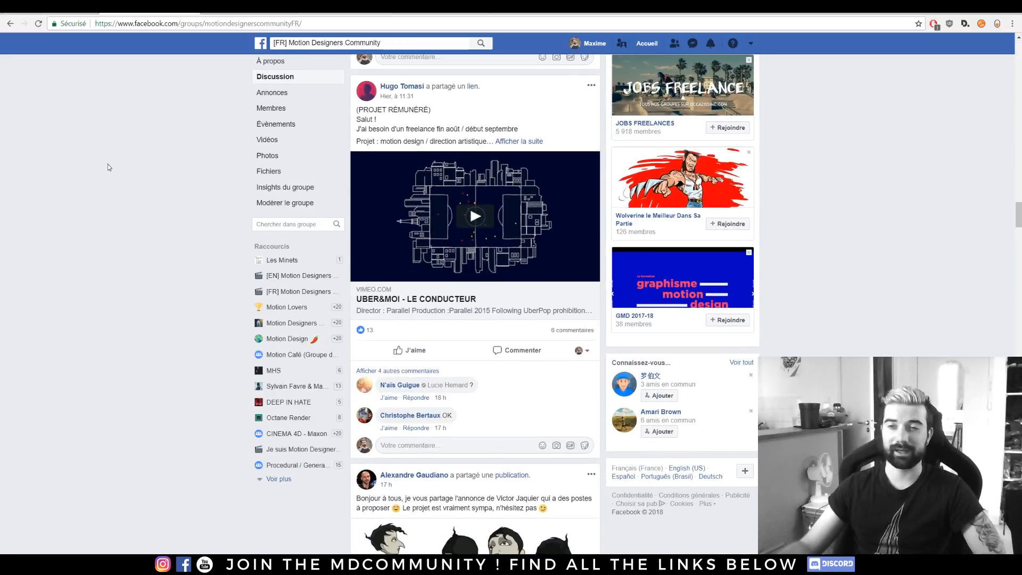
{"action": "scroll", "coordinate": [107, 164], "scroll_direction": "down", "scroll_amount": 15}
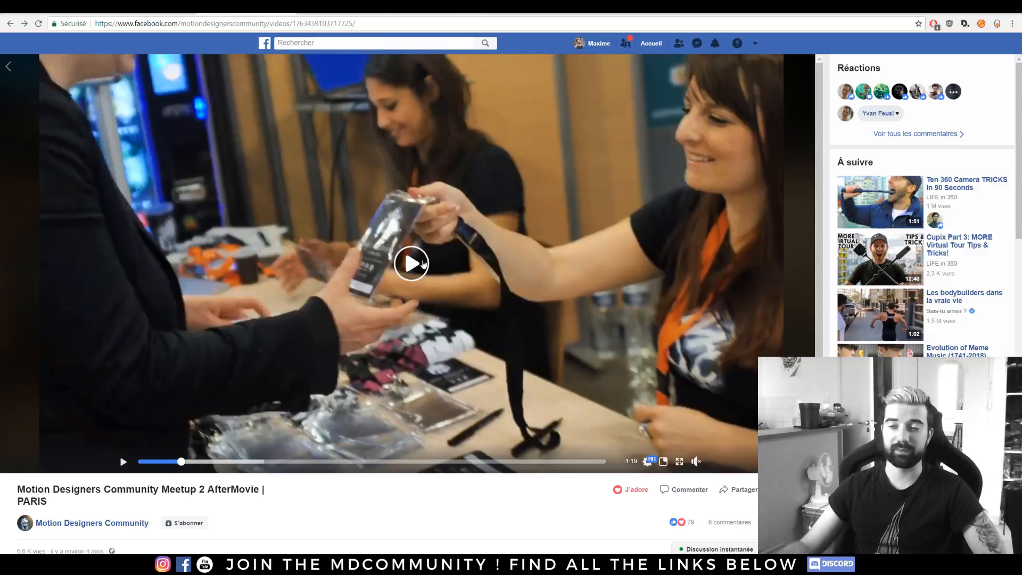
Play the Motion Designers Community Meetup 2 AfterMovie video, skip ahead in it, and pause it.
{"action": "left_click", "coordinate": [422, 263]}
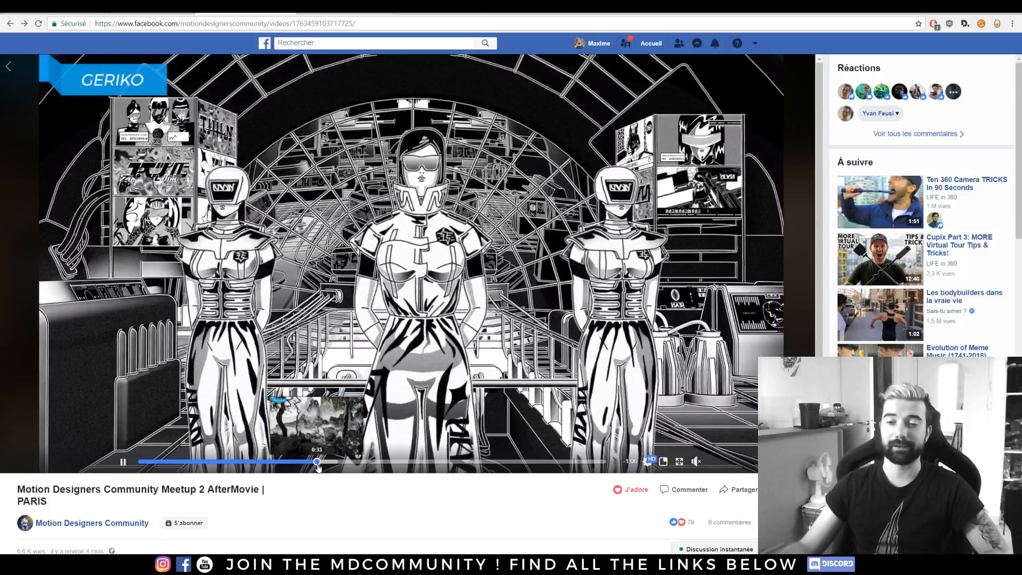
{"action": "left_click", "coordinate": [350, 462]}
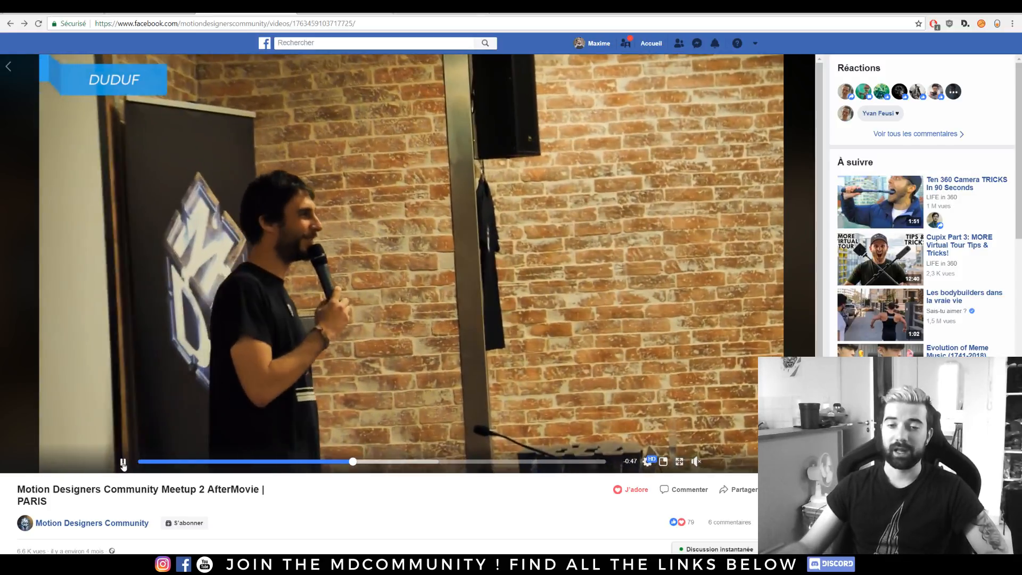
{"action": "left_click", "coordinate": [138, 449]}
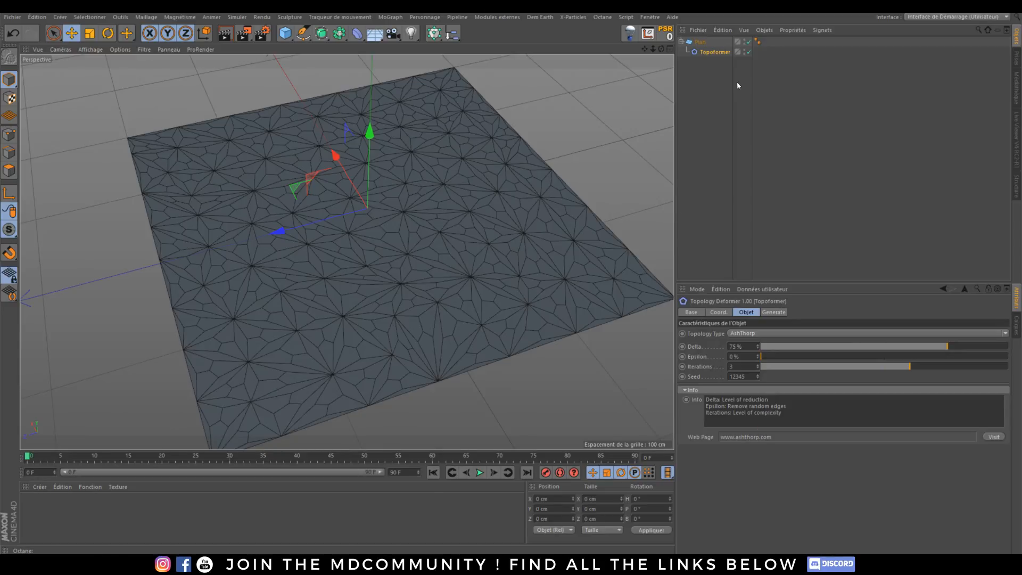
Switch to Cinema 4D and compare the plane with its Topoformer deformer disabled and enabled, then select the deformer.
{"action": "left_click", "coordinate": [737, 81]}
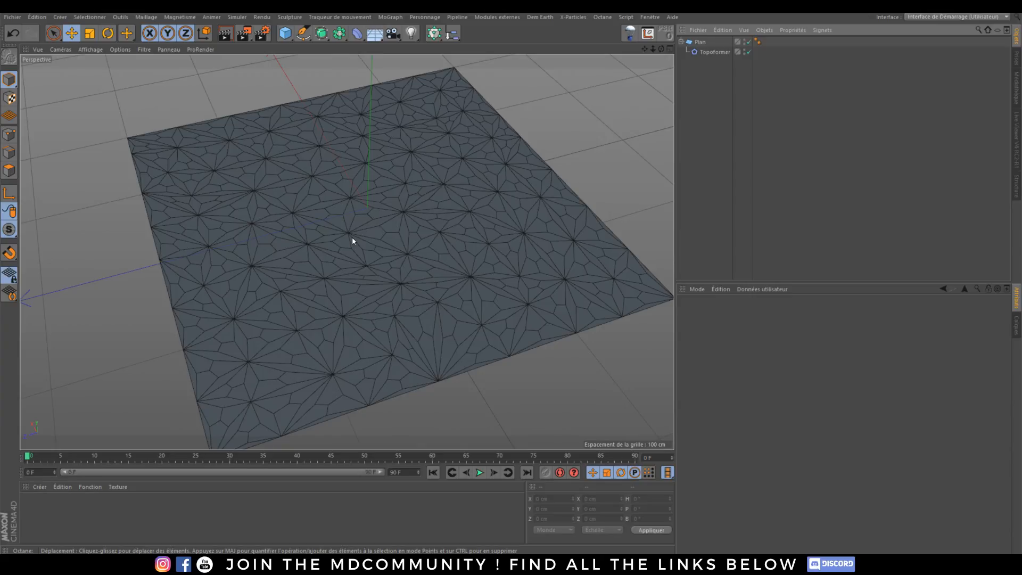
{"action": "middle_click_drag", "start_coordinate": [352, 242], "coordinate": [356, 242], "text": "alt"}
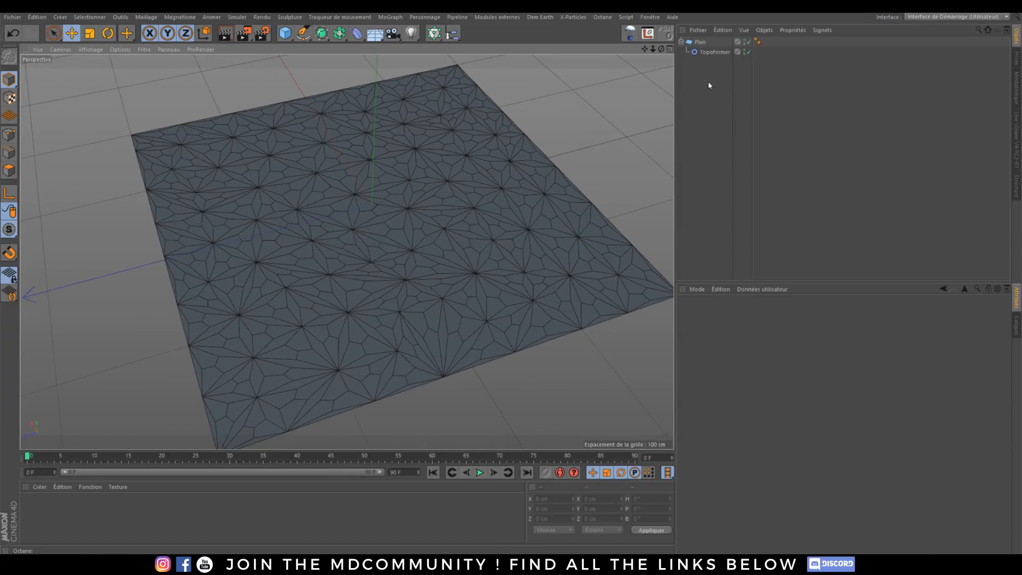
{"action": "left_click", "coordinate": [700, 42]}
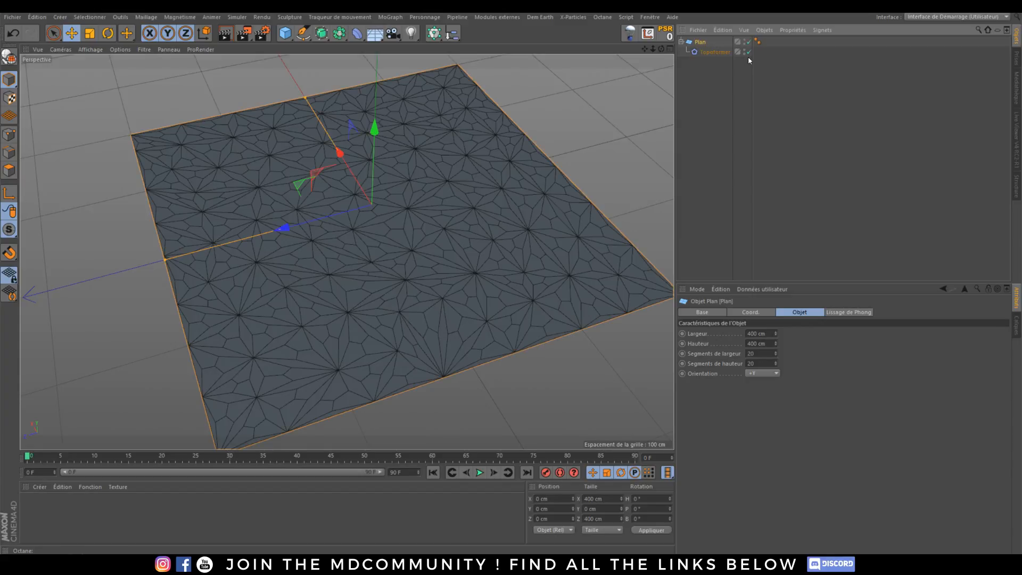
{"action": "left_click", "coordinate": [749, 53]}
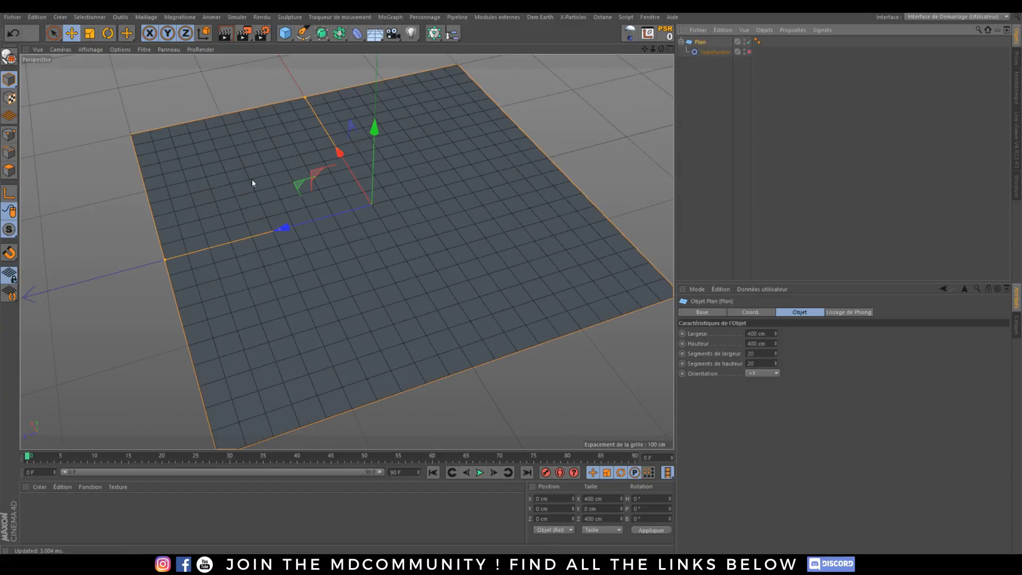
{"action": "left_click", "coordinate": [749, 52]}
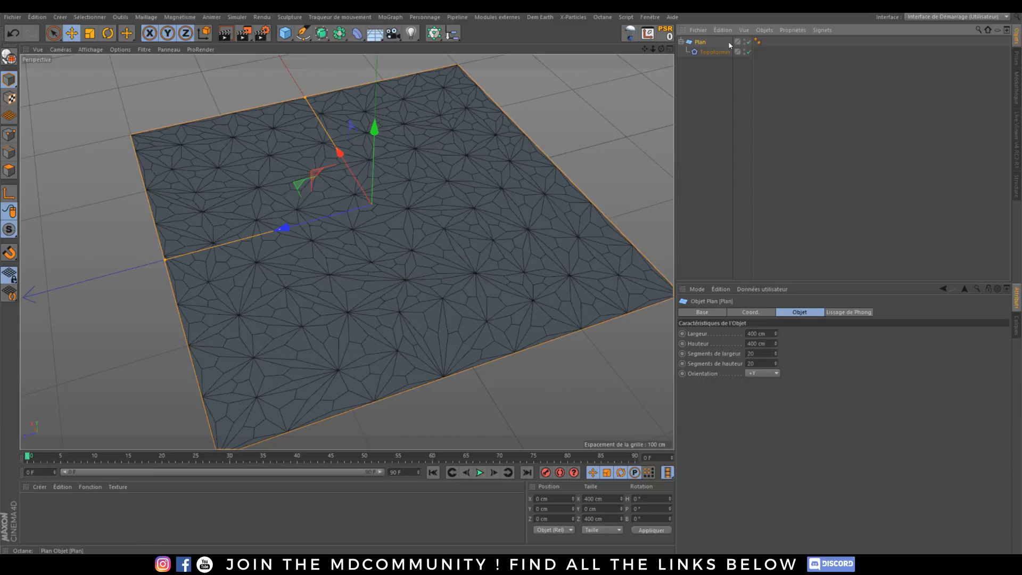
{"action": "left_click", "coordinate": [703, 54]}
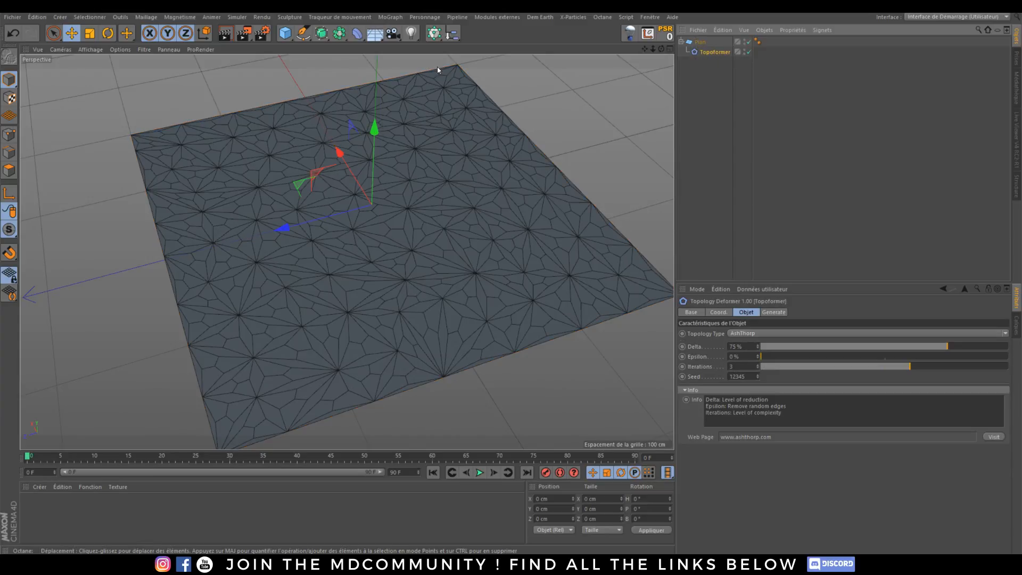
{"action": "left_click", "coordinate": [357, 33]}
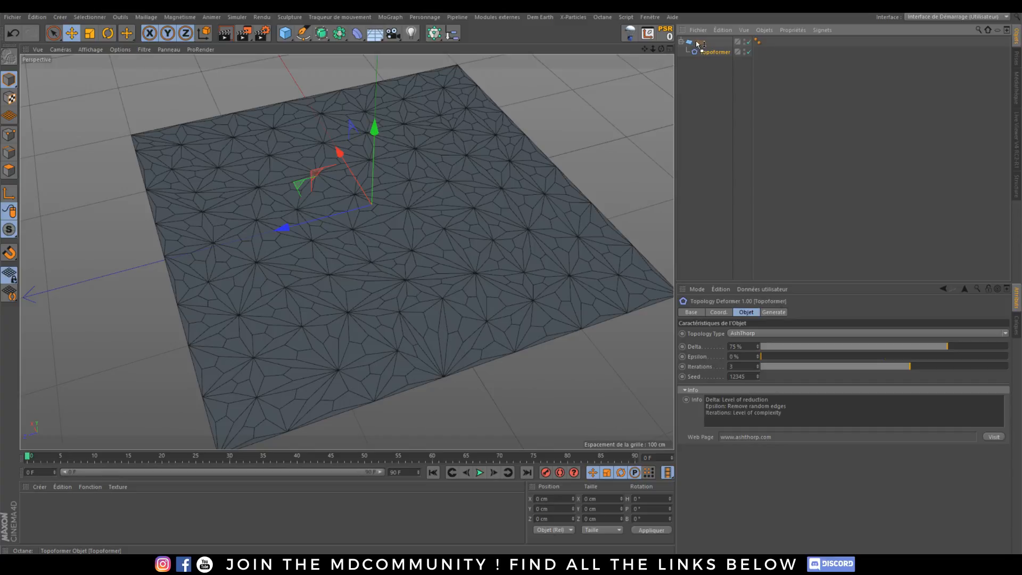
Add a sphere primitive and move it along the Z axis to about -350.9 cm, beside the plane.
{"action": "left_click", "coordinate": [286, 34]}
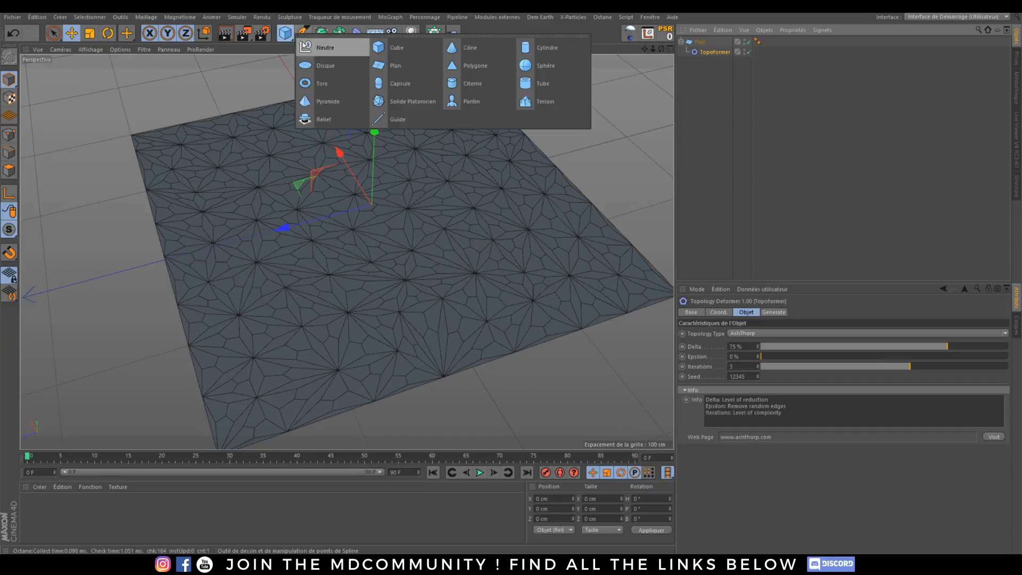
{"action": "left_click", "coordinate": [538, 65]}
{"action": "left_click_drag", "start_coordinate": [279, 229], "coordinate": [593, 157]}
{"action": "middle_click_drag", "start_coordinate": [580, 163], "coordinate": [346, 248], "text": "alt"}
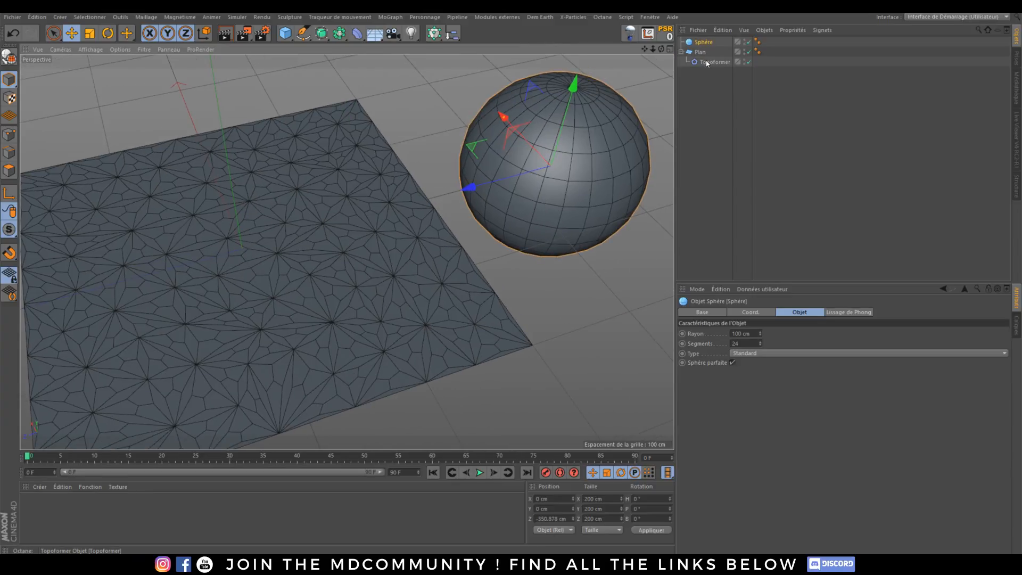
Copy the plane's Topoformer deformer under the sphere and delete the extra sphere nested with it.
{"action": "left_click_drag", "start_coordinate": [707, 63], "coordinate": [707, 43]}
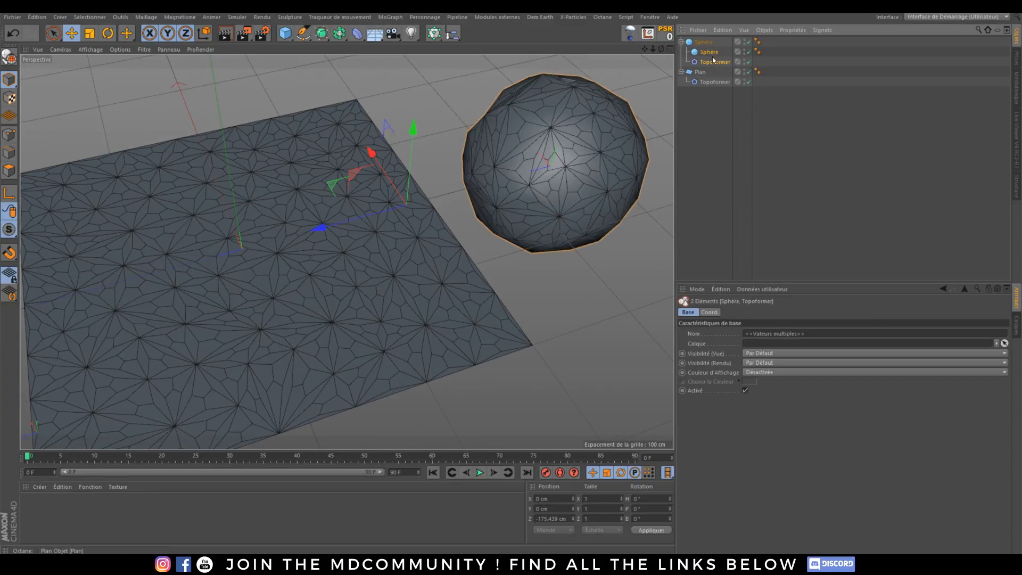
{"action": "left_click", "coordinate": [707, 53]}
{"action": "key", "text": "Delete"}
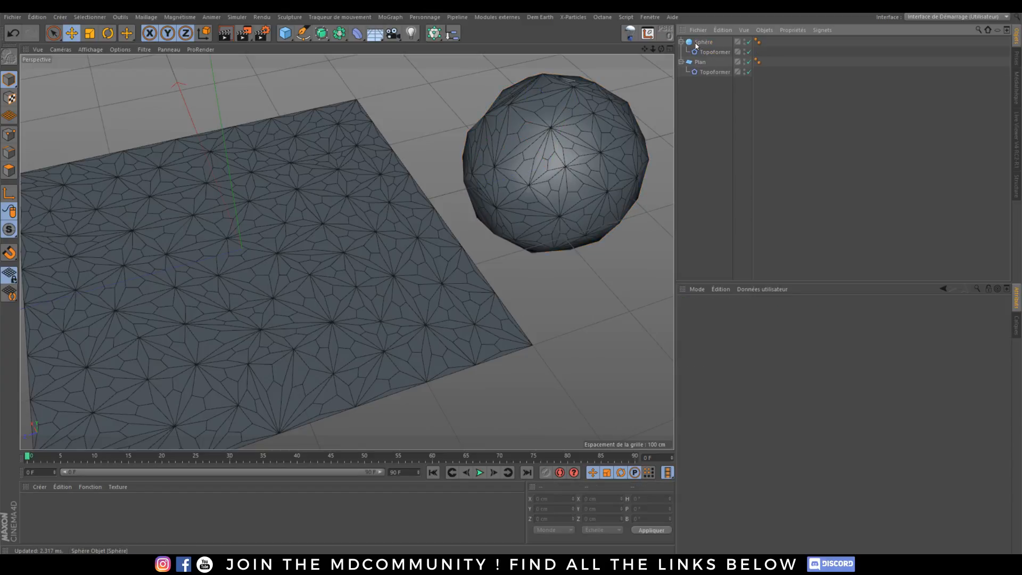
Double the sphere's segments to 48 and inspect the denser pattern next to the plane.
{"action": "left_click", "coordinate": [703, 42]}
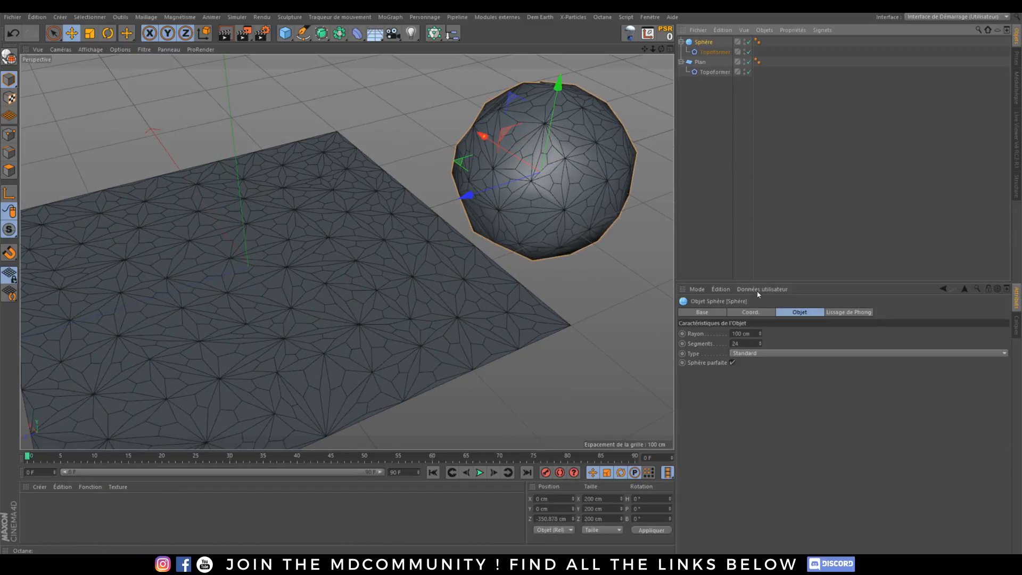
{"action": "left_click", "coordinate": [746, 343]}
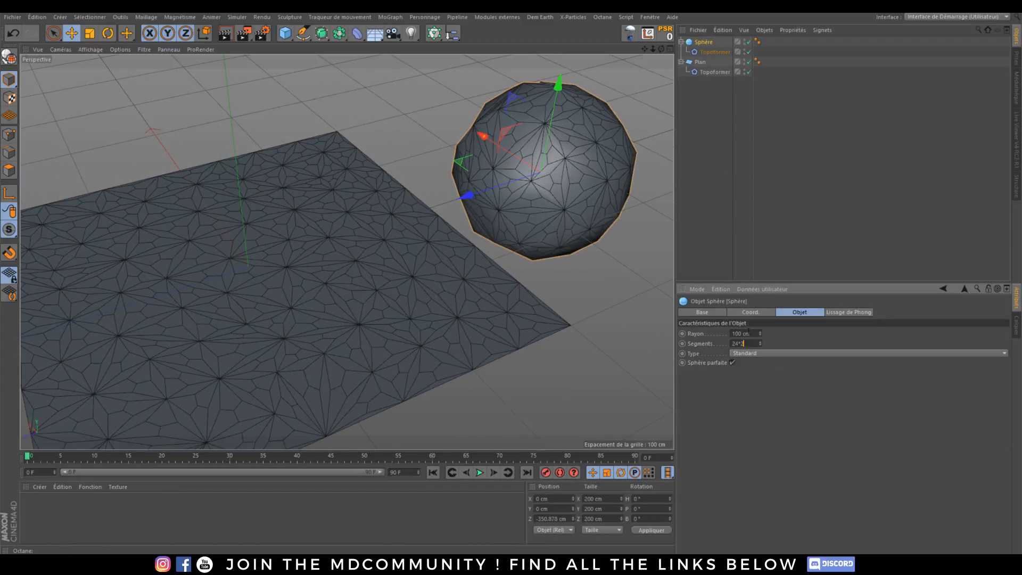
{"action": "mouse_move", "coordinate": [529, 188]}
{"action": "right_mouse_down", "text": "alt"}
{"action": "mouse_move", "coordinate": [514, 209]}
{"action": "mouse_move", "coordinate": [528, 189]}
{"action": "right_mouse_up", "text": "alt"}
{"action": "left_click_drag", "start_coordinate": [528, 189], "coordinate": [544, 207], "text": "alt"}
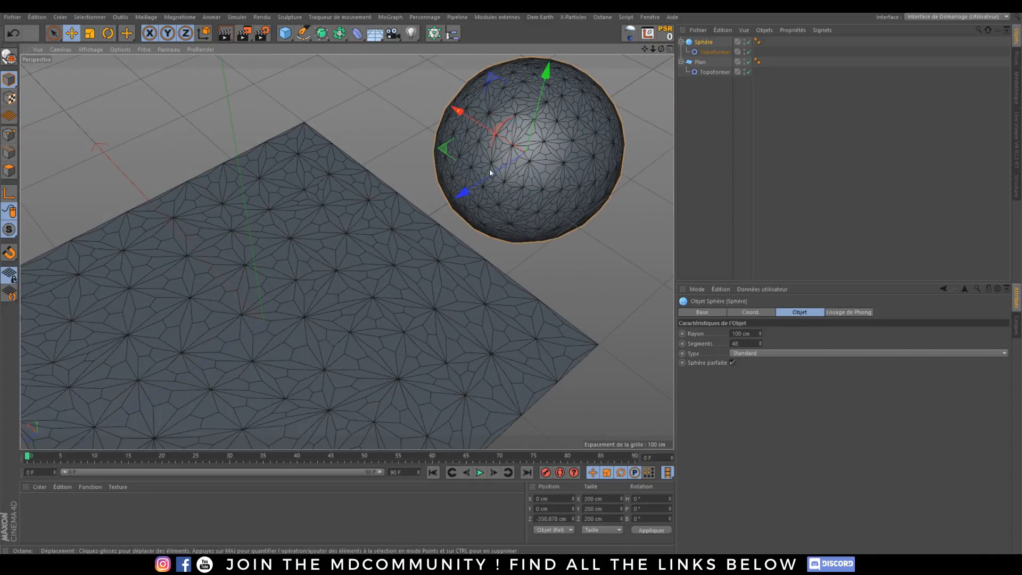
{"action": "double_click", "coordinate": [741, 343]}
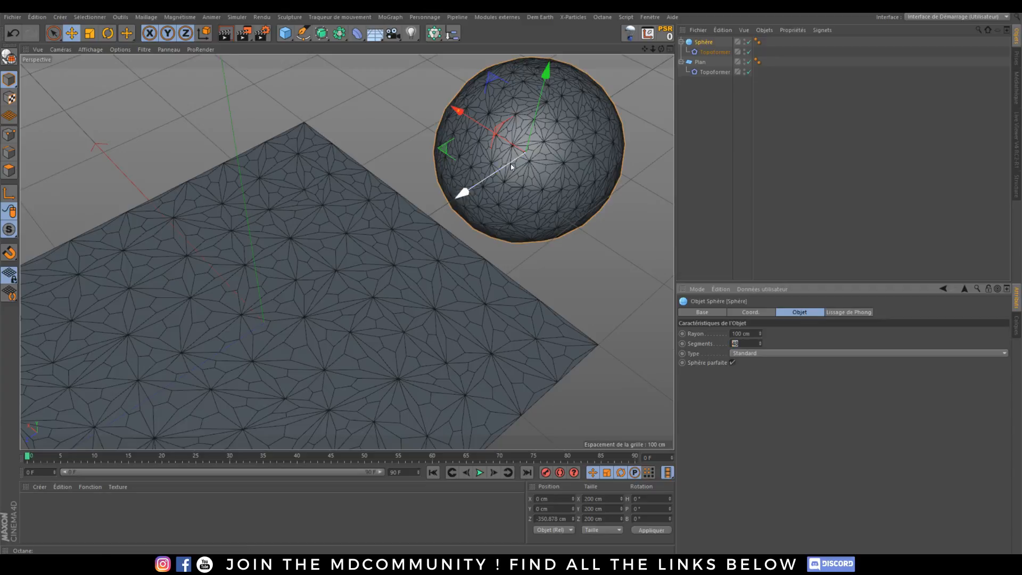
{"action": "middle_click_drag", "start_coordinate": [304, 306], "coordinate": [353, 241], "text": "alt"}
{"action": "right_click_drag", "start_coordinate": [358, 245], "coordinate": [360, 250], "text": "alt"}
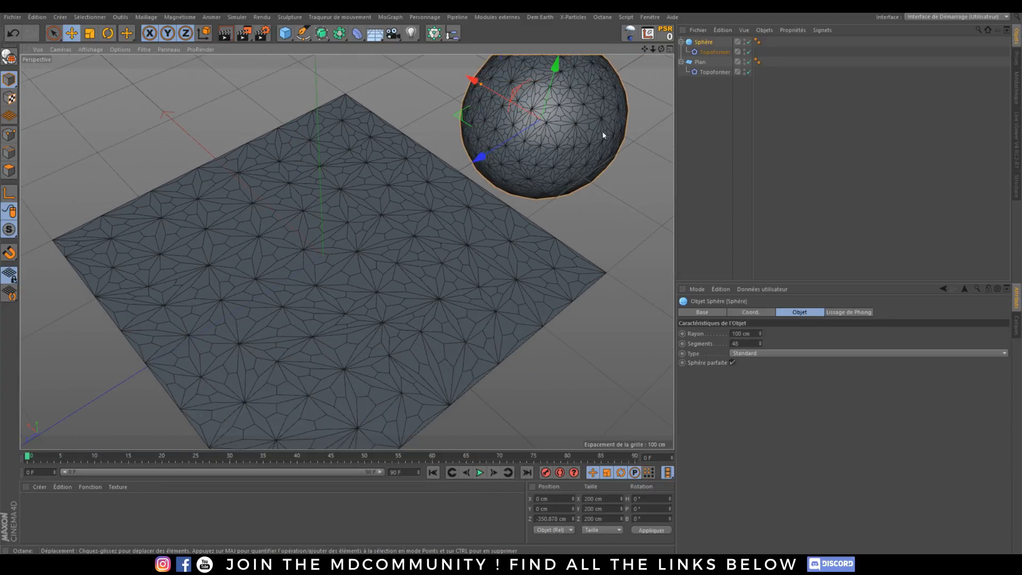
{"action": "middle_click_drag", "start_coordinate": [446, 204], "coordinate": [454, 195], "text": "alt"}
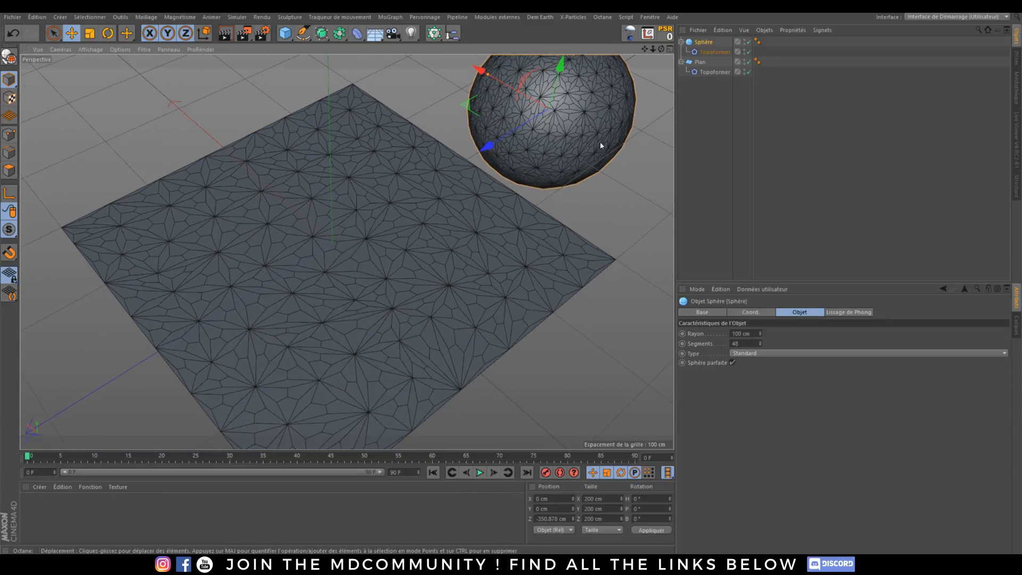
Cycle the topology type of the plane's Topoformer from AshThorp through Chudders, Nomorerender, Raw&Rendered and RunningCat to Teeps.
{"action": "left_click", "coordinate": [713, 72]}
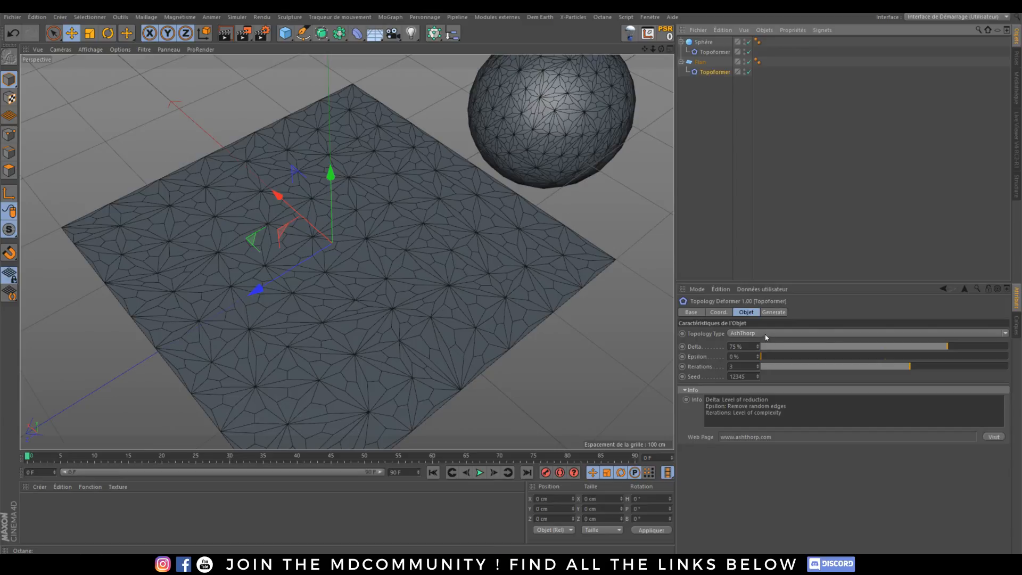
{"action": "left_click", "coordinate": [1004, 333]}
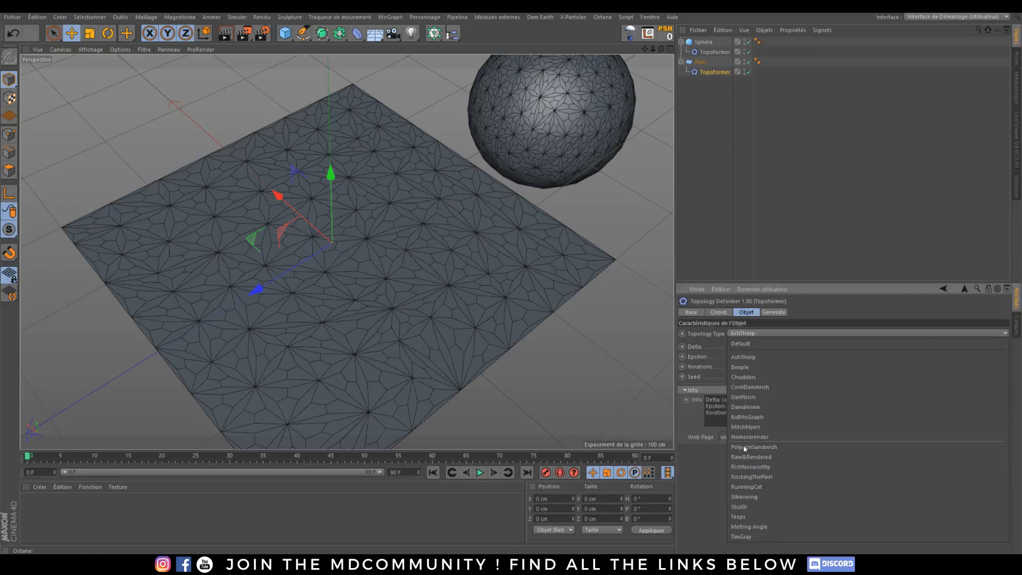
{"action": "left_click", "coordinate": [756, 356]}
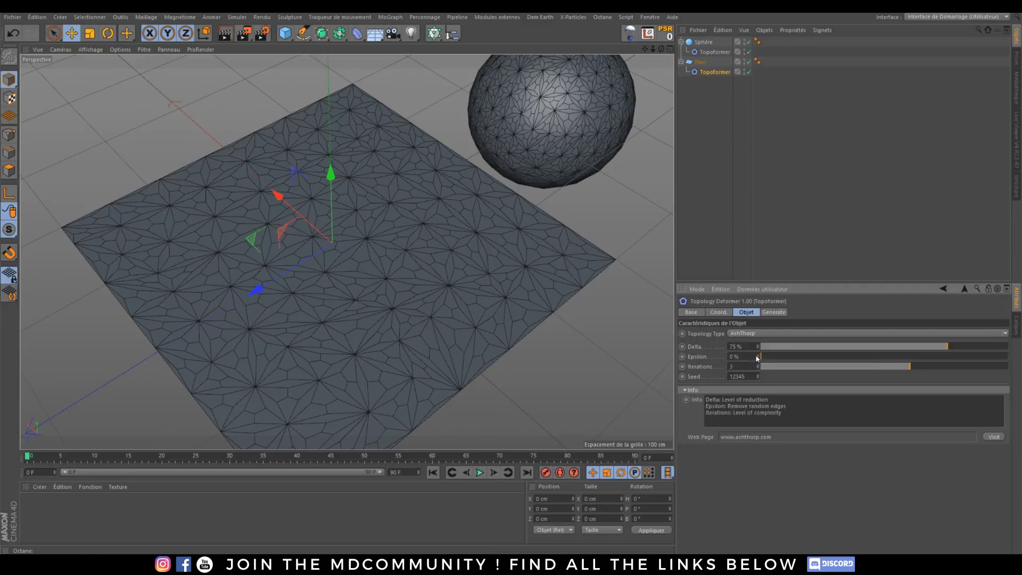
{"action": "scroll", "coordinate": [790, 332], "scroll_direction": "down", "scroll_amount": 3}
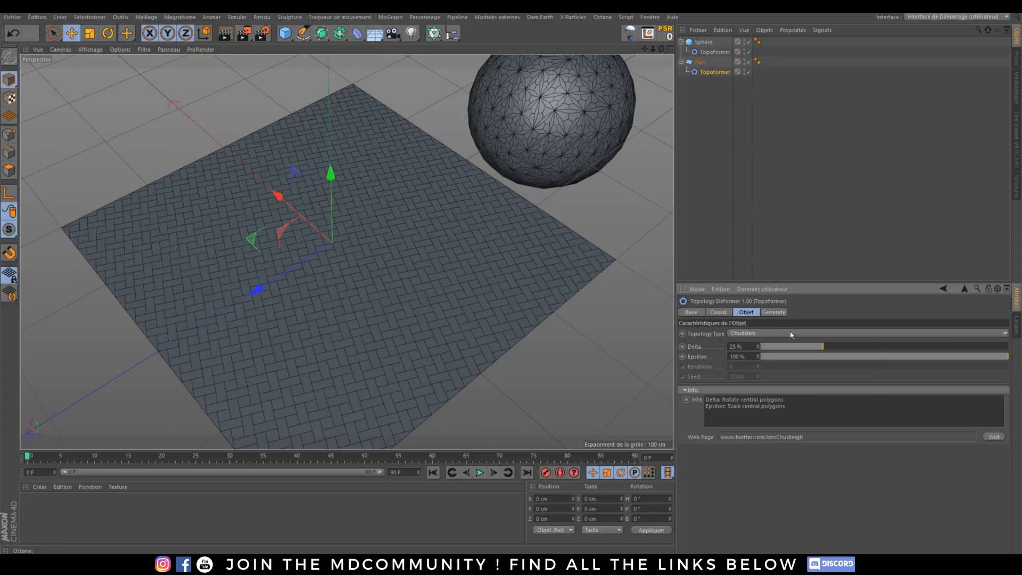
{"action": "scroll", "coordinate": [790, 333], "scroll_direction": "down", "scroll_amount": 1}
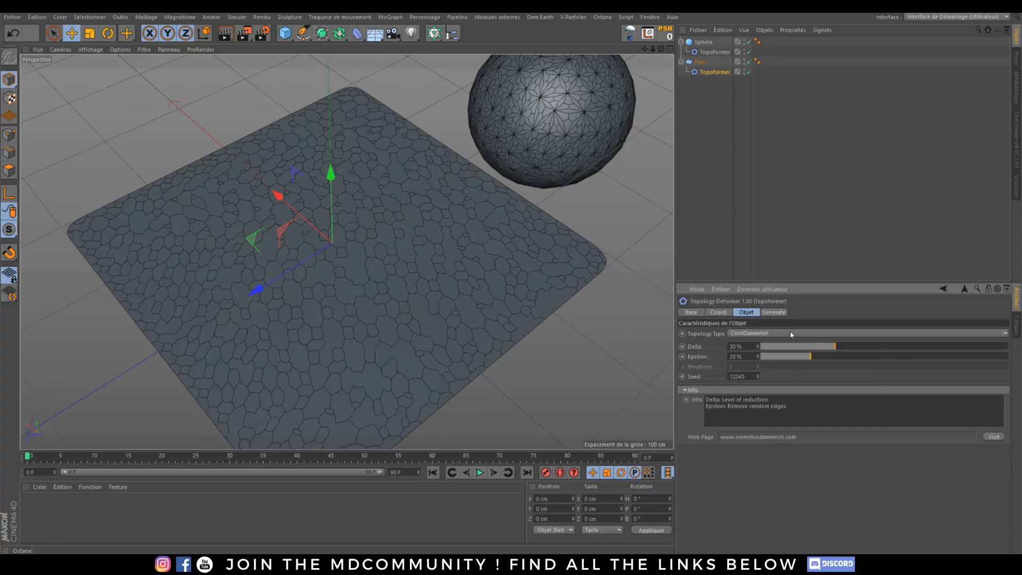
{"action": "scroll", "coordinate": [790, 332], "scroll_direction": "down", "scroll_amount": 1}
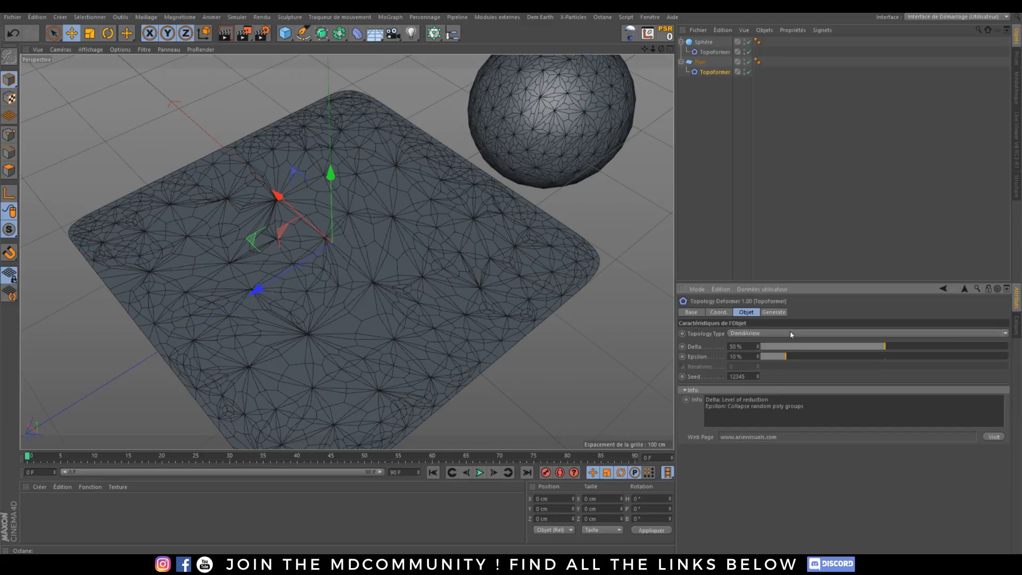
{"action": "scroll", "coordinate": [789, 332], "scroll_direction": "down", "scroll_amount": 2}
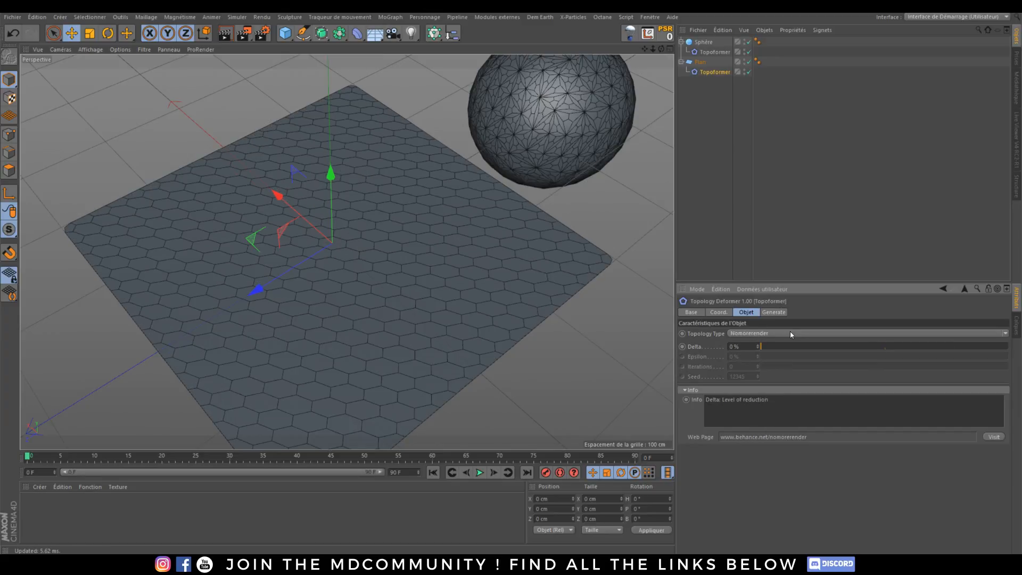
{"action": "scroll", "coordinate": [790, 332], "scroll_direction": "down", "scroll_amount": 3}
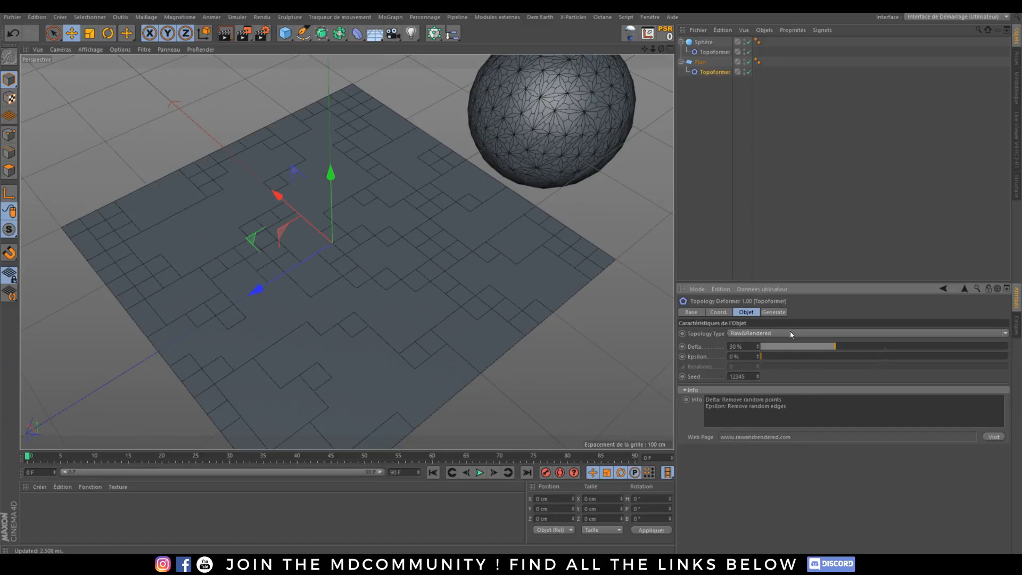
{"action": "scroll", "coordinate": [789, 332], "scroll_direction": "down", "scroll_amount": 3}
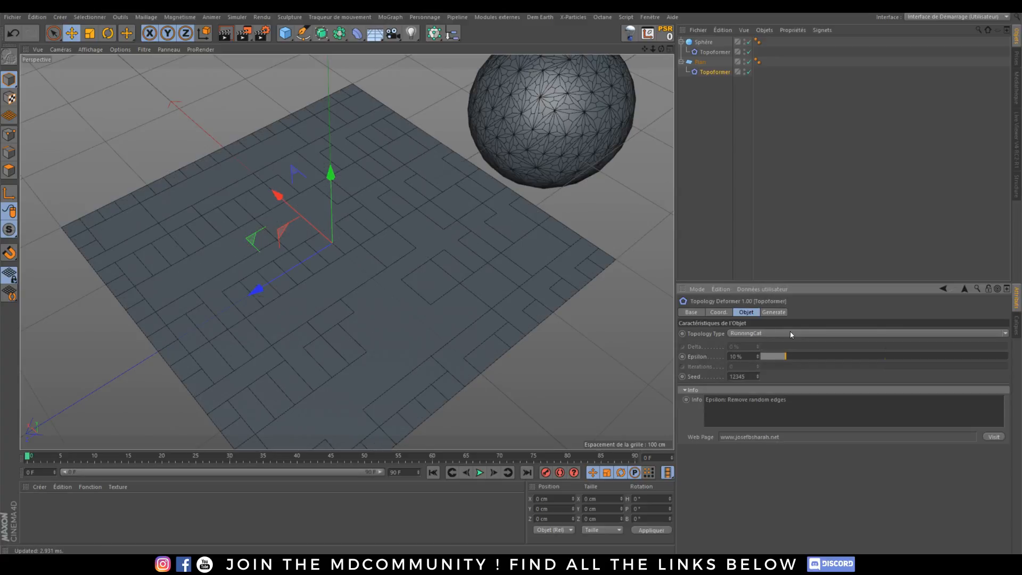
{"action": "scroll", "coordinate": [790, 333], "scroll_direction": "down", "scroll_amount": 3}
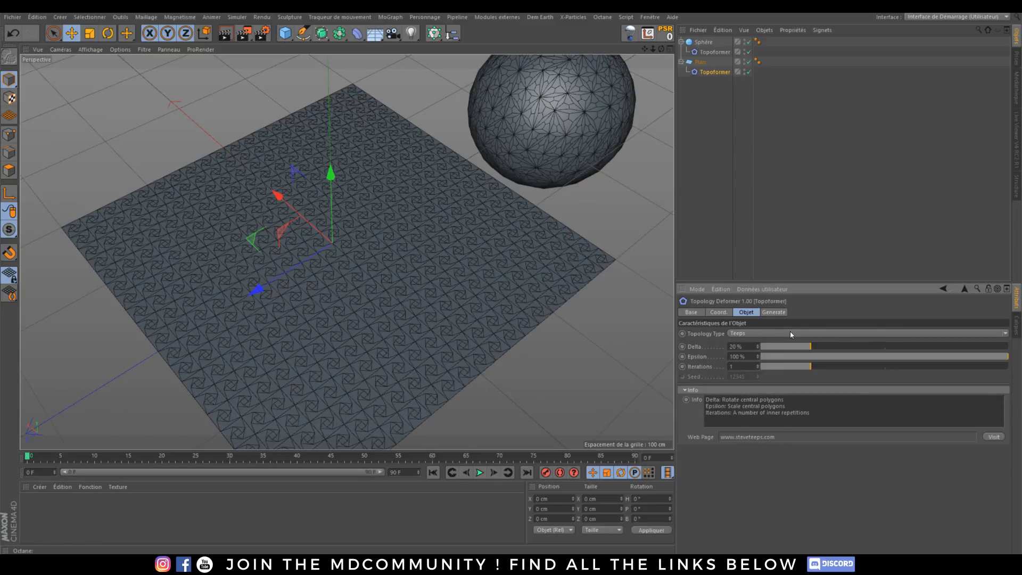
Switch the topology type of the plane's Topoformer to TimGray and then to KidMoGraph.
{"action": "scroll", "coordinate": [790, 331], "scroll_direction": "down", "scroll_amount": 1}
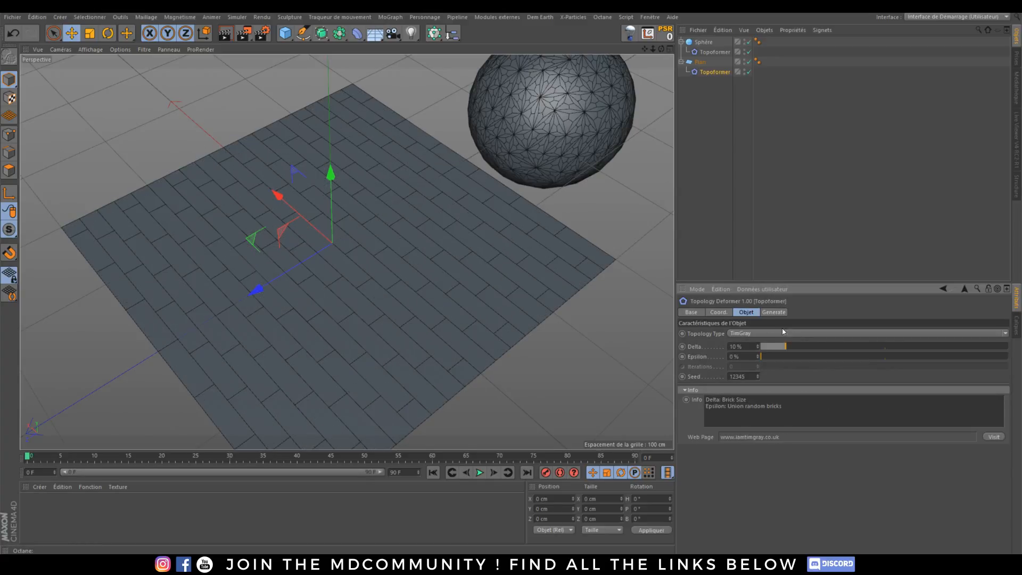
{"action": "left_click", "coordinate": [1000, 334]}
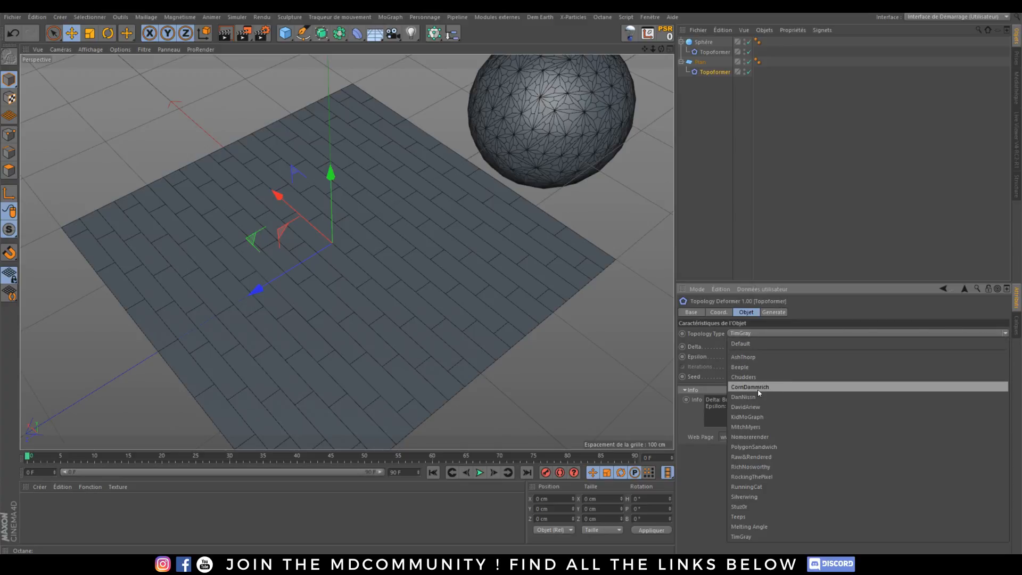
{"action": "left_click", "coordinate": [755, 417]}
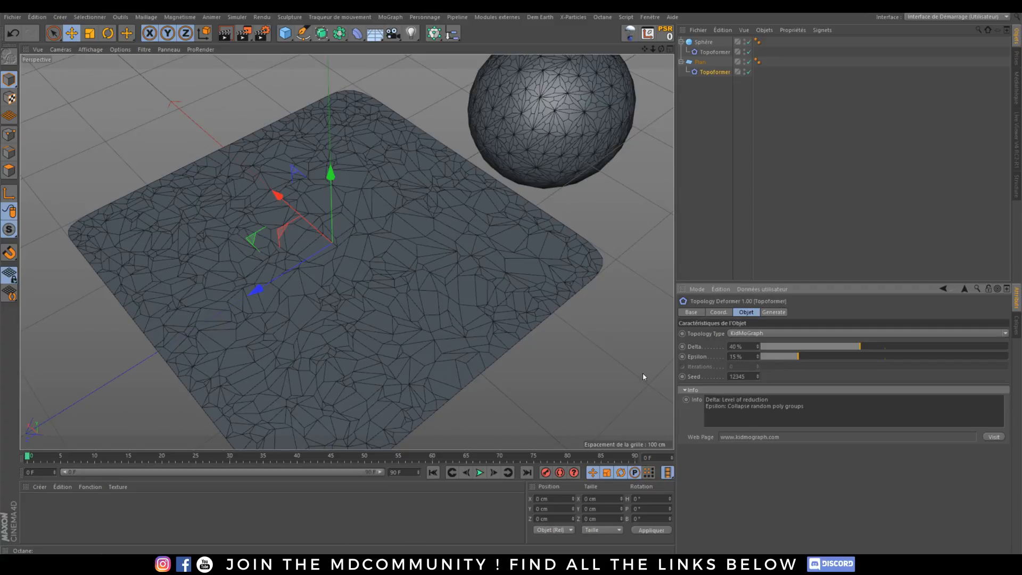
{"action": "middle_click_drag", "start_coordinate": [324, 352], "coordinate": [321, 340], "text": "alt"}
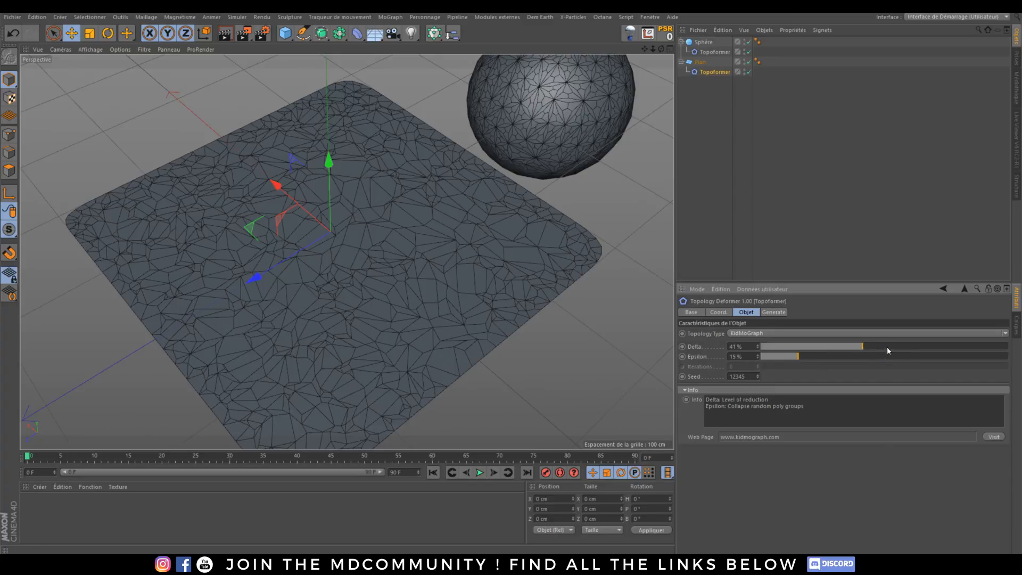
Raise the KidMoGraph Delta to 77 %, try Epsilon at 71 %, and lower Epsilon to 1 %.
{"action": "left_click_drag", "start_coordinate": [887, 346], "coordinate": [951, 350]}
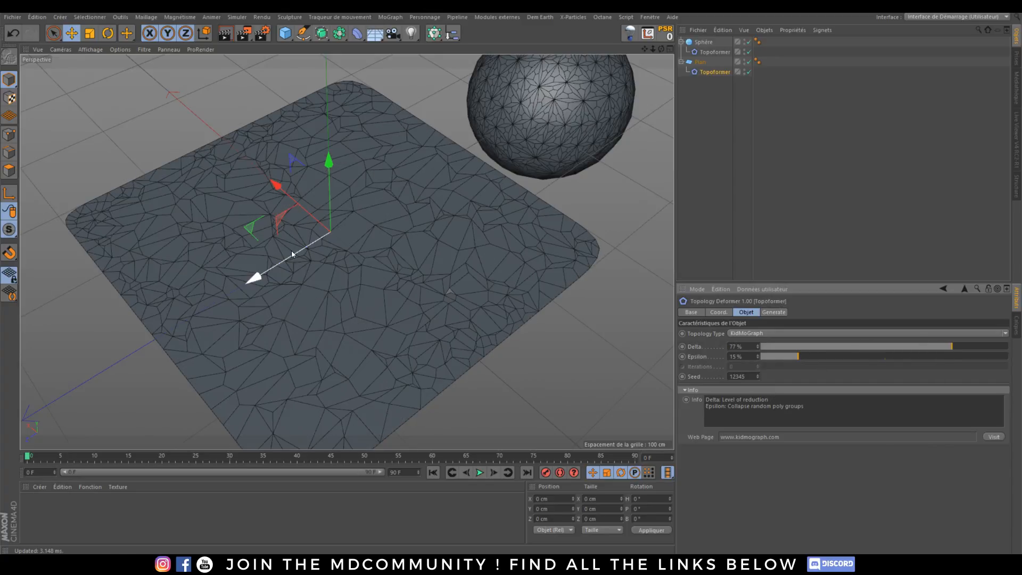
{"action": "left_click_drag", "start_coordinate": [723, 399], "coordinate": [804, 405]}
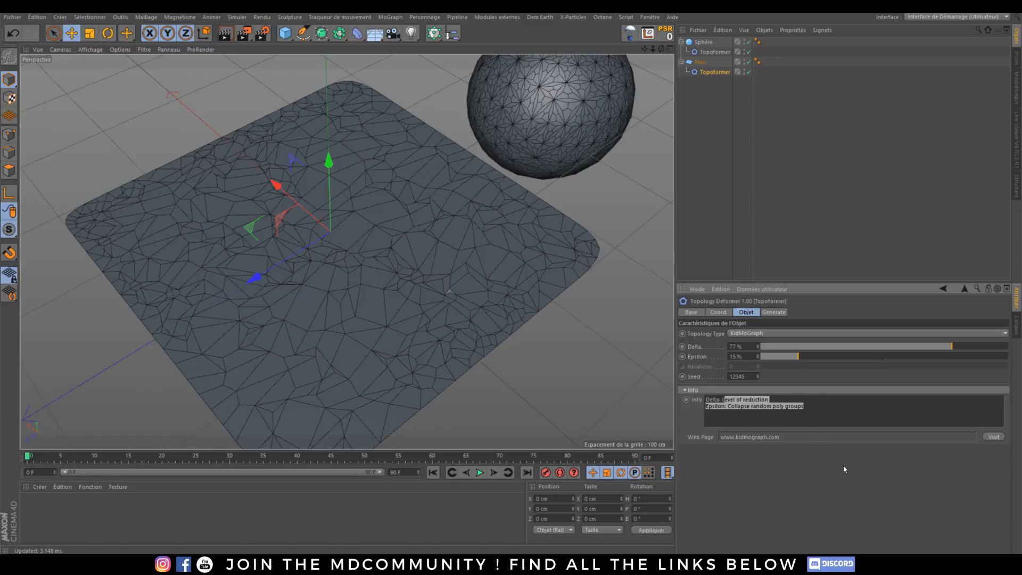
{"action": "left_click", "coordinate": [773, 414]}
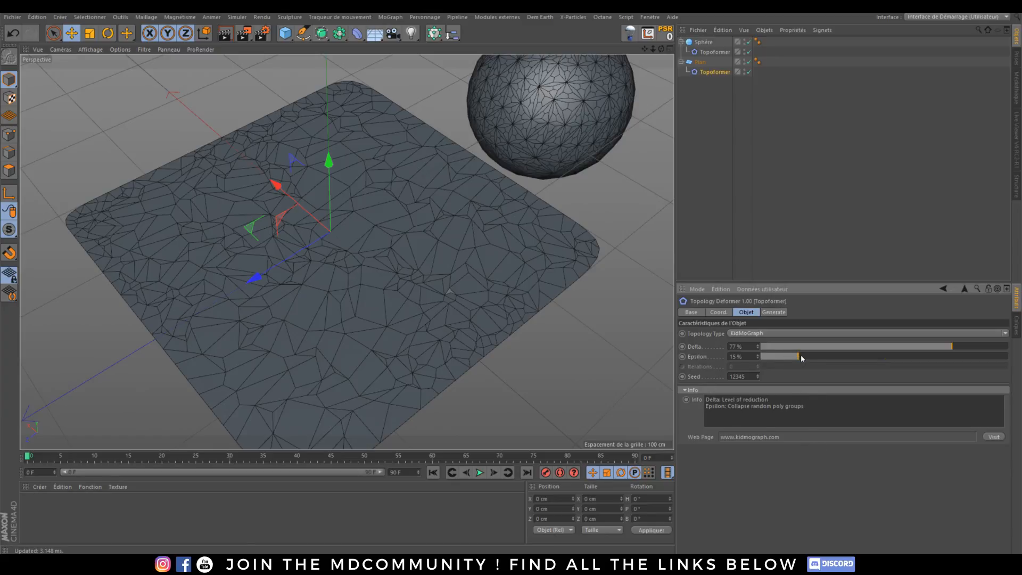
{"action": "left_click_drag", "start_coordinate": [801, 359], "coordinate": [938, 356]}
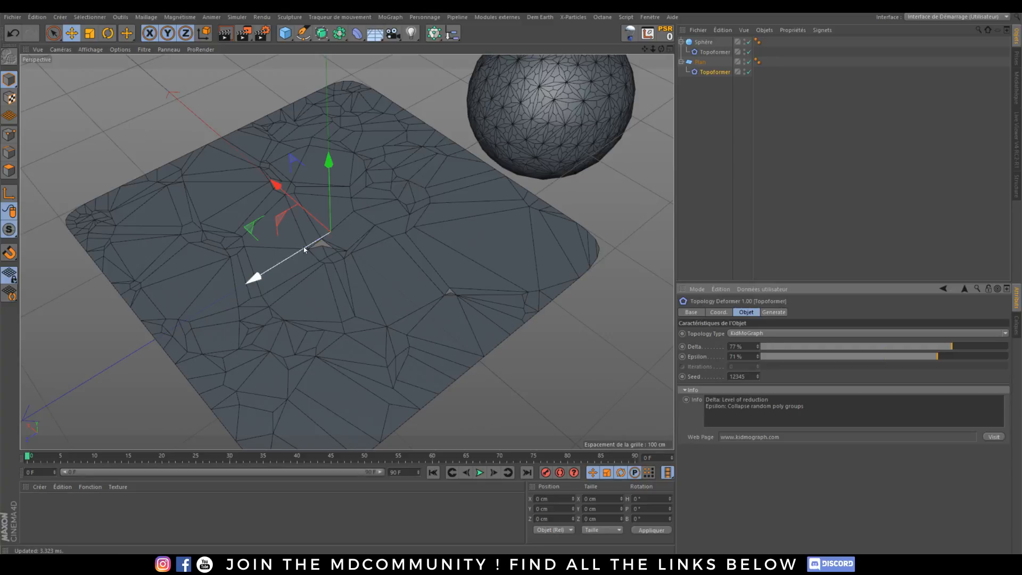
{"action": "left_click", "coordinate": [783, 360]}
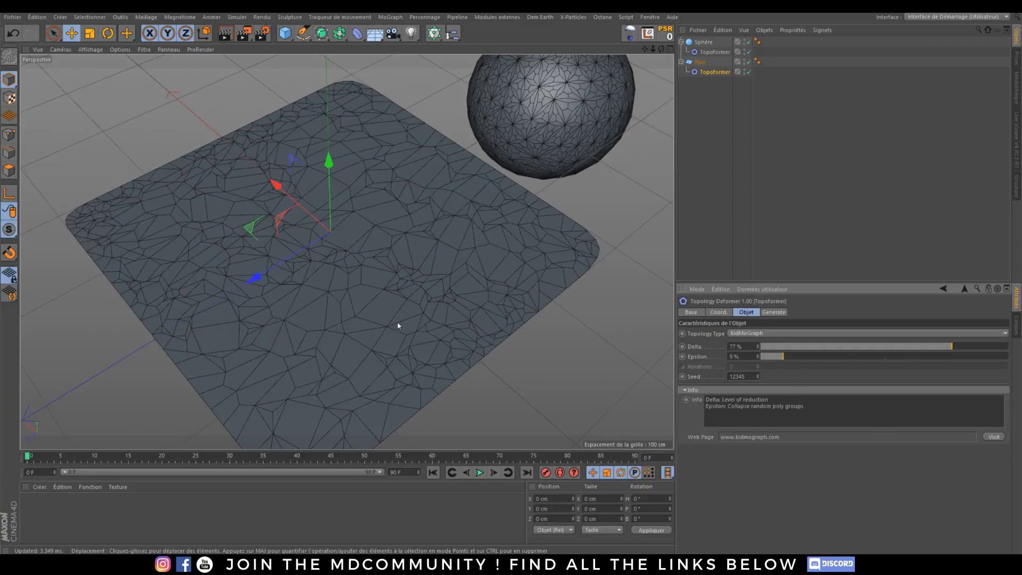
{"action": "left_click_drag", "start_coordinate": [772, 354], "coordinate": [761, 356]}
Delete the sphere together with its Topoformer, leaving the plane selected.
{"action": "left_click", "coordinate": [708, 43]}
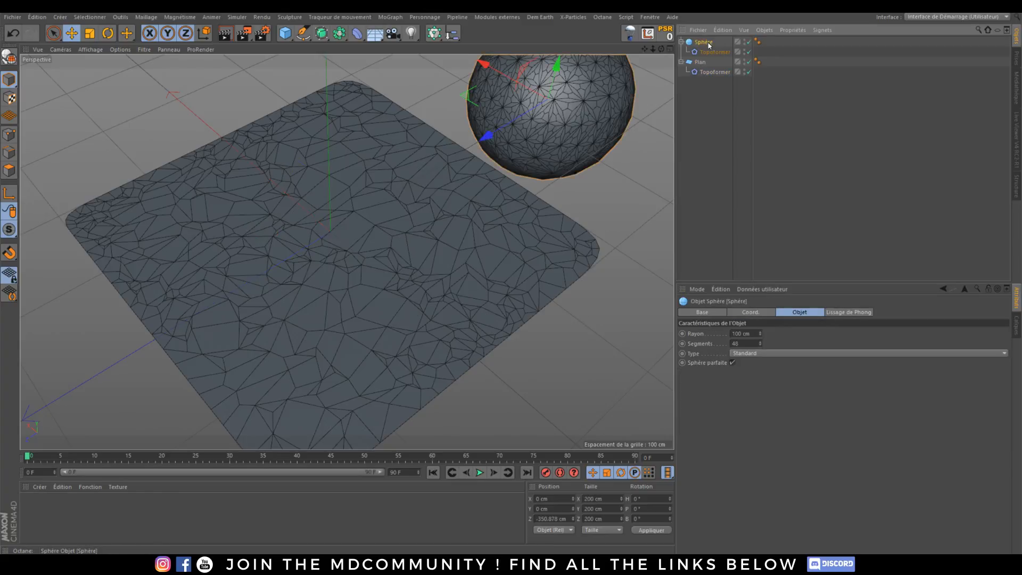
{"action": "key", "text": "Delete"}
{"action": "left_click", "coordinate": [701, 42]}
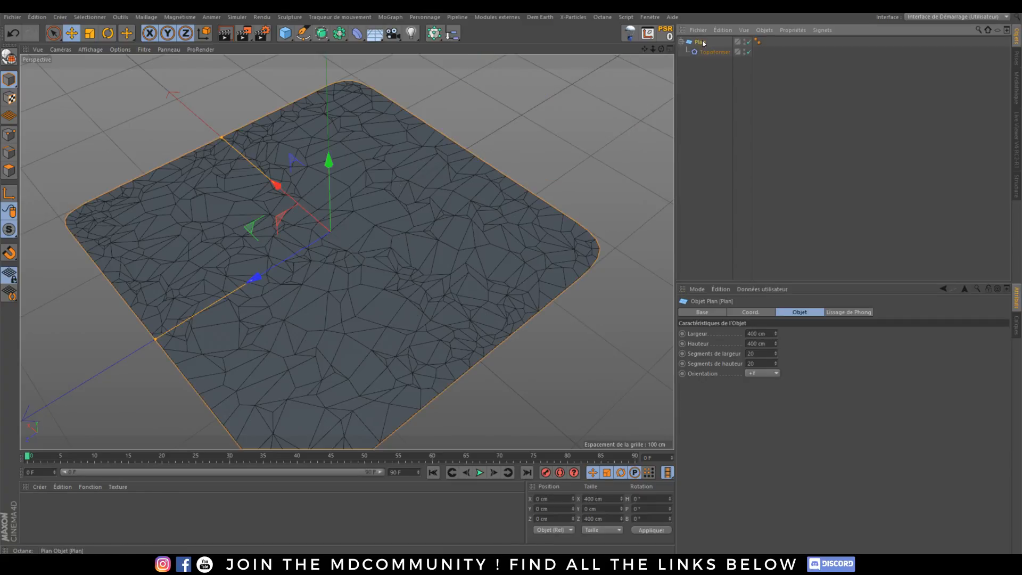
Disable and re-enable the plane's Topoformer to compare its pattern with the original grid.
{"action": "left_click", "coordinate": [713, 52]}
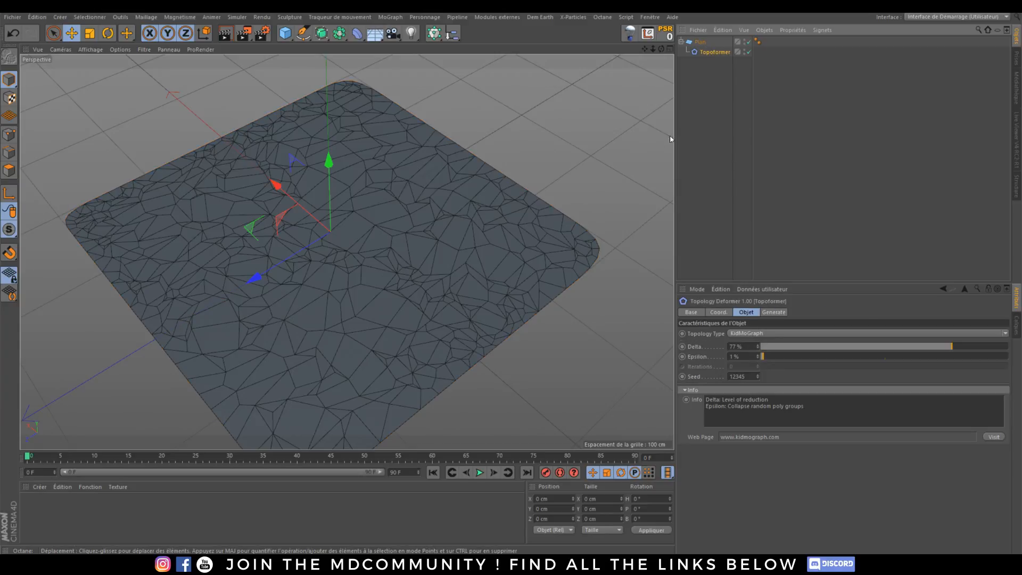
{"action": "left_click", "coordinate": [748, 52]}
{"action": "left_click", "coordinate": [749, 52]}
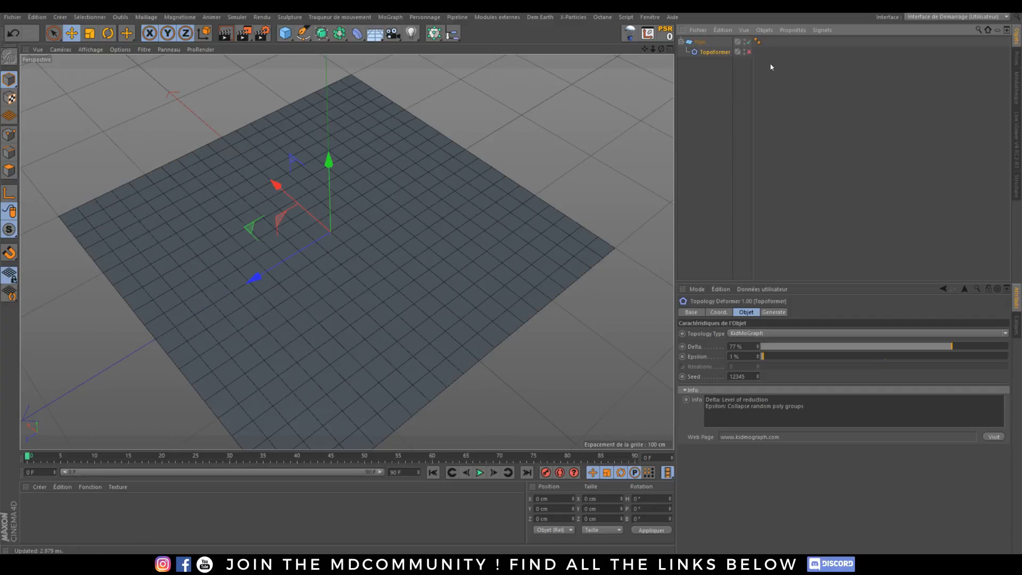
{"action": "left_click", "coordinate": [749, 52]}
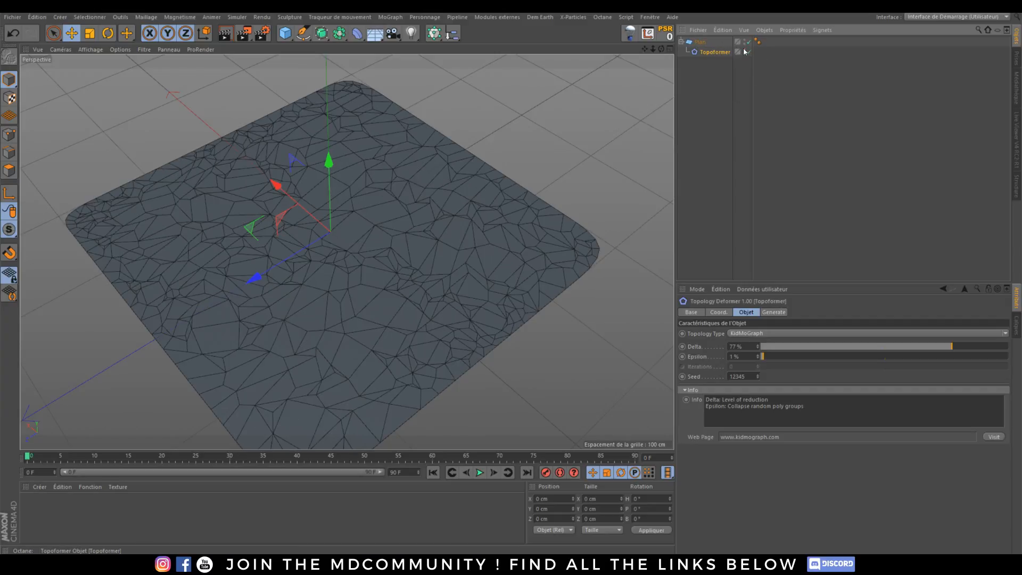
Generate a MoExtrude rig from the Topoformer and set its Position to 35 cm and Scale to 24 %.
{"action": "left_click", "coordinate": [772, 313]}
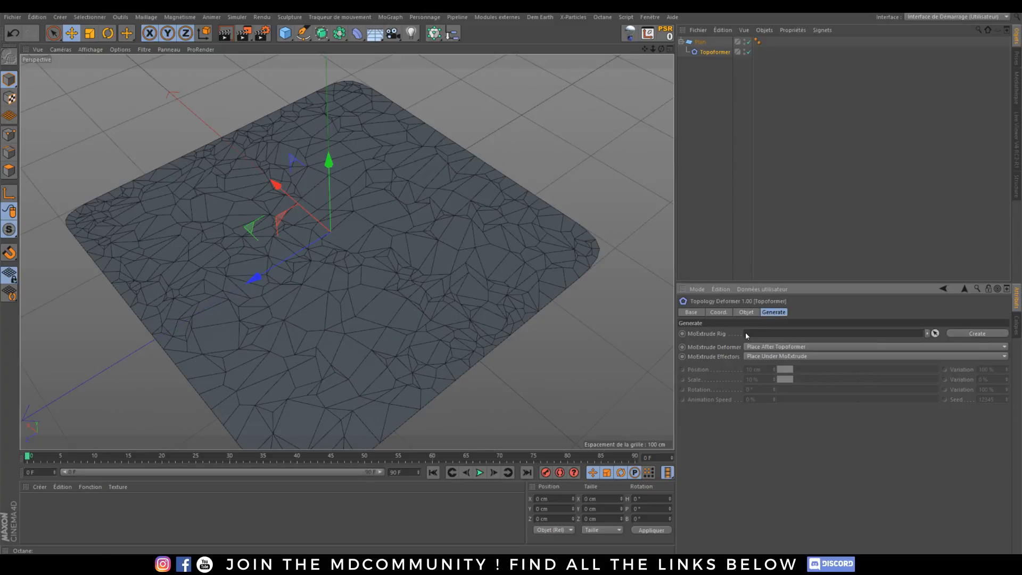
{"action": "left_click", "coordinate": [970, 334]}
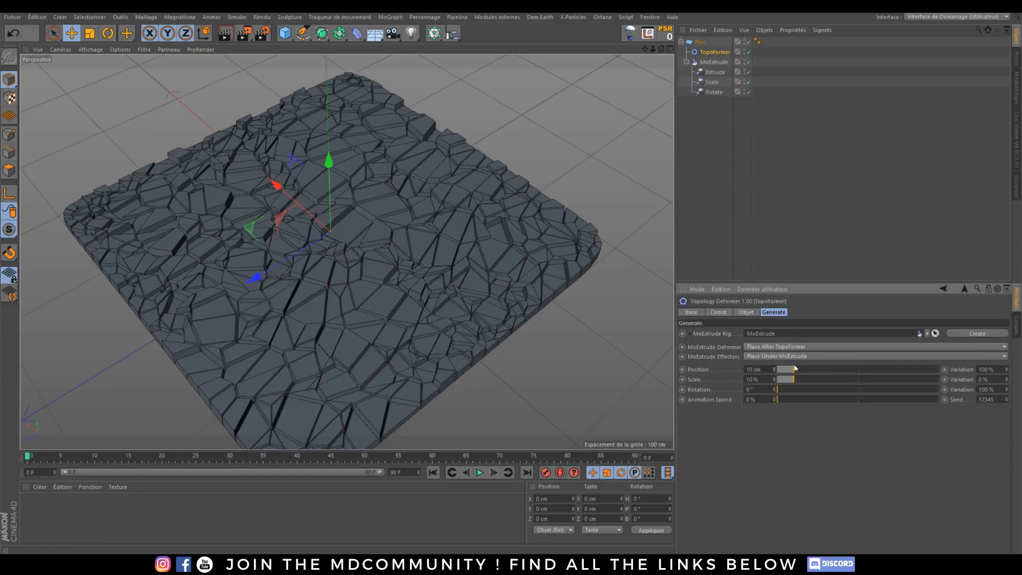
{"action": "left_click_drag", "start_coordinate": [794, 368], "coordinate": [776, 392]}
{"action": "left_click", "coordinate": [798, 389]}
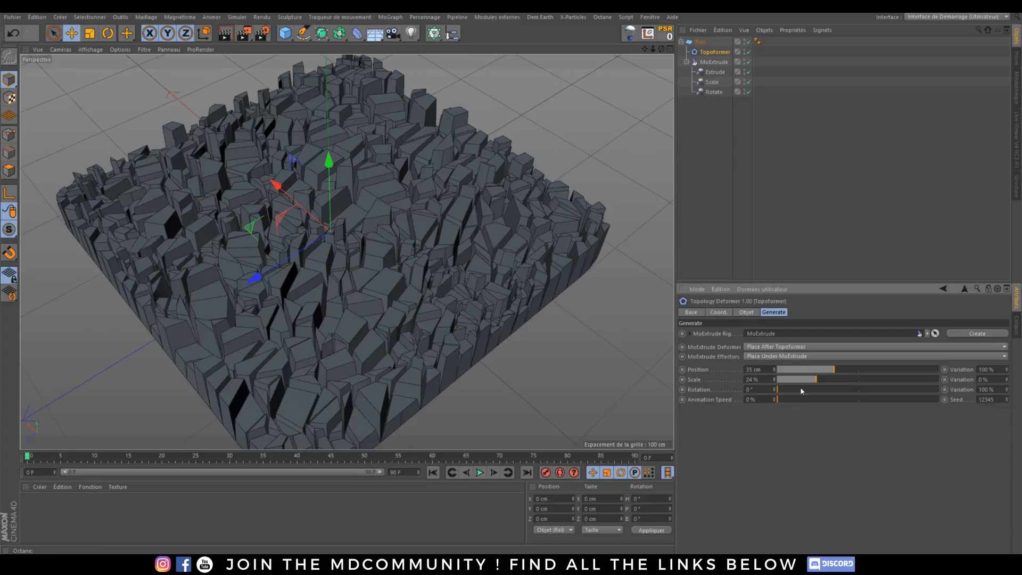
Give the MoExtrude rig's Extrude random effector a spherical (Sphère) falloff shape.
{"action": "left_click", "coordinate": [713, 75]}
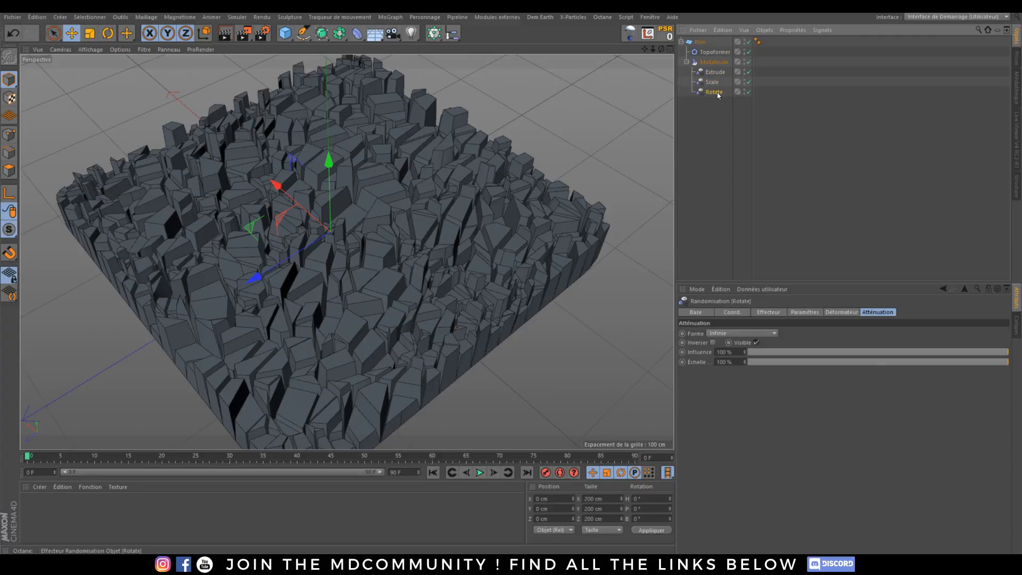
{"action": "left_click", "coordinate": [707, 82]}
{"action": "left_click_drag", "start_coordinate": [457, 36], "coordinate": [739, 74]}
{"action": "left_click", "coordinate": [740, 333]}
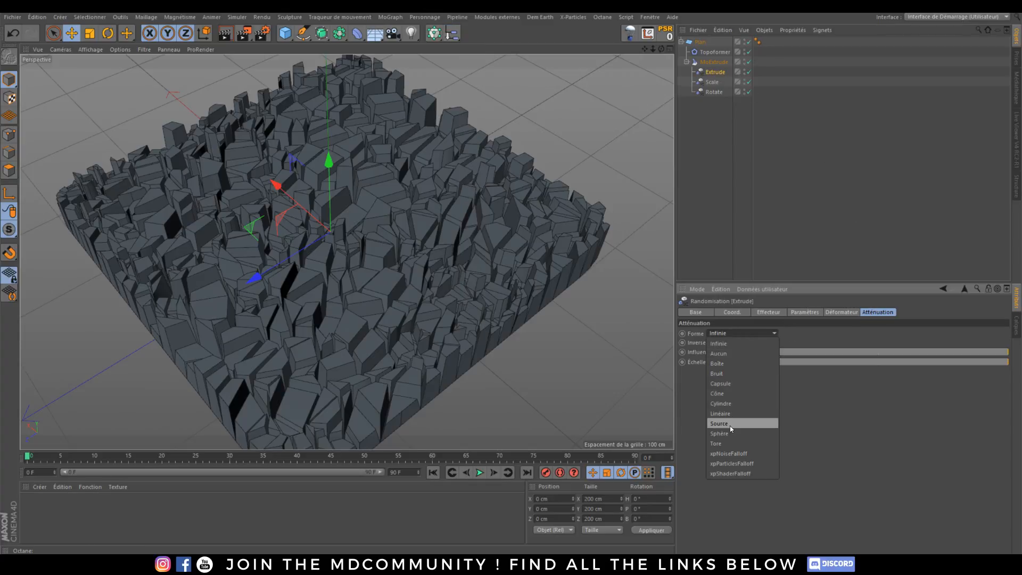
{"action": "left_click", "coordinate": [743, 432]}
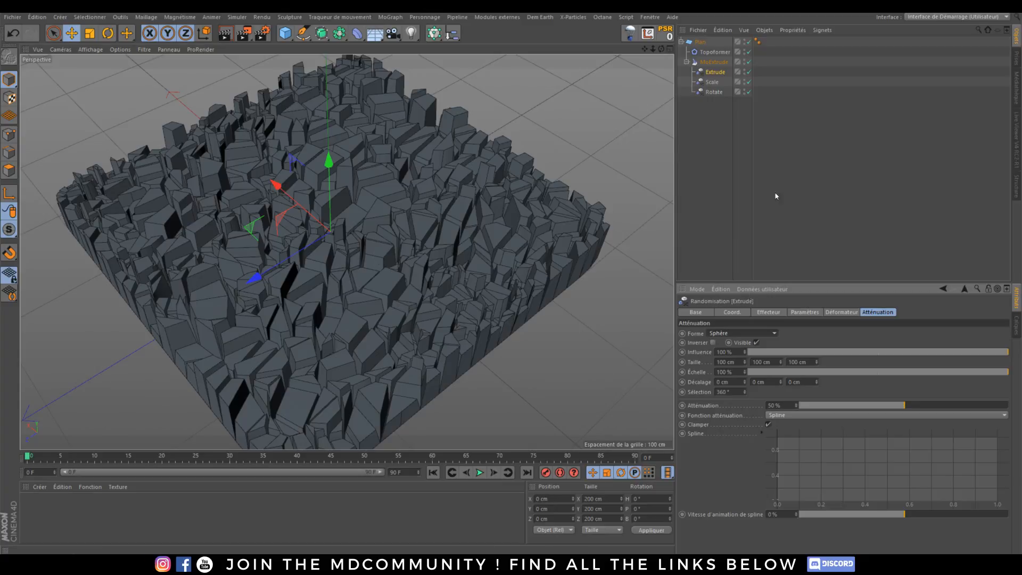
{"action": "left_click", "coordinate": [708, 75]}
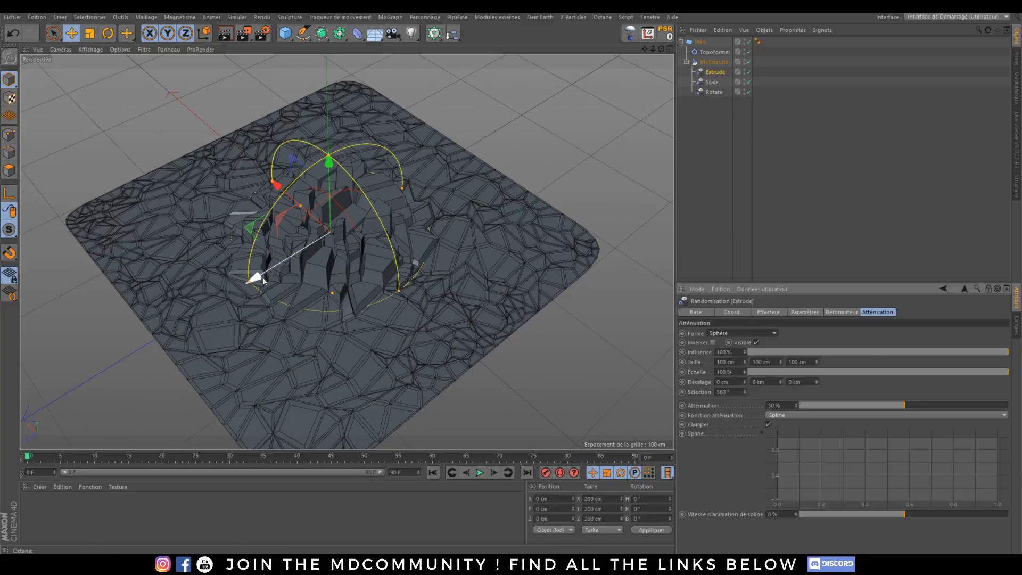
Move the Extrude effector along Z to about 56 cm and back to about -15 cm, showing the Octane Live Viewer.
{"action": "scroll", "coordinate": [270, 271], "scroll_direction": "up", "scroll_amount": 3}
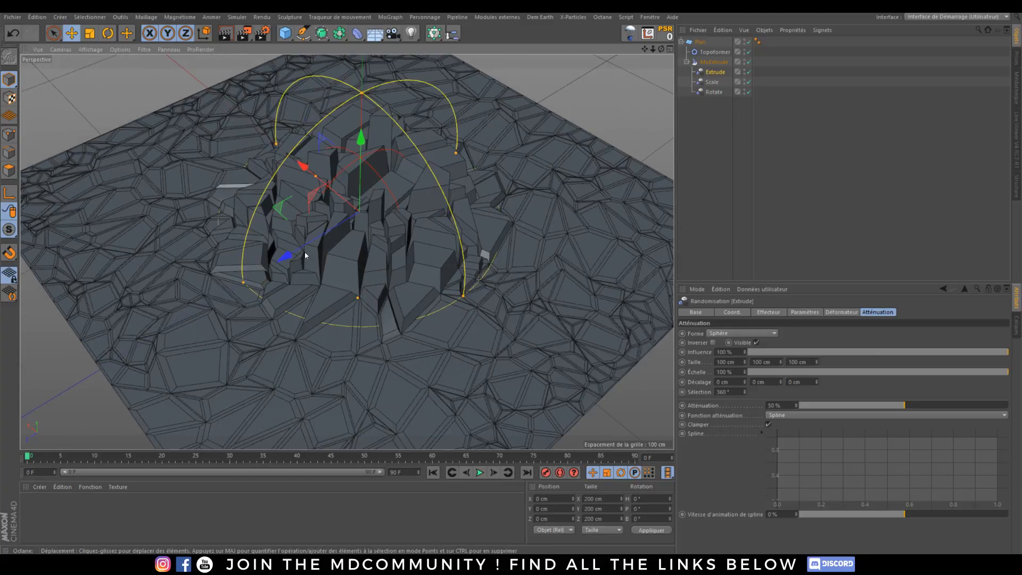
{"action": "left_click_drag", "start_coordinate": [305, 247], "coordinate": [219, 294]}
{"action": "left_click", "coordinate": [1016, 140]}
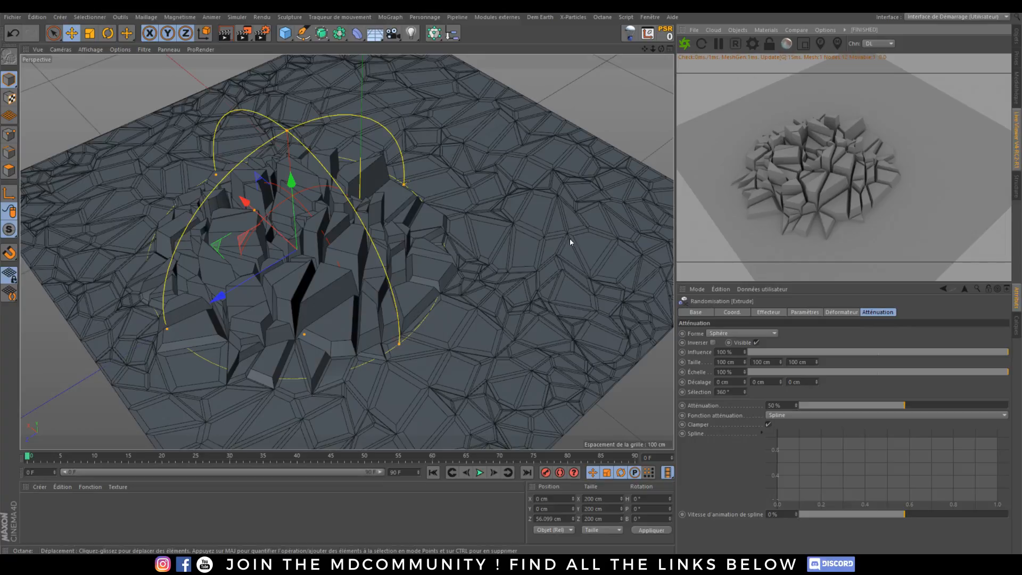
{"action": "left_click_drag", "start_coordinate": [219, 294], "coordinate": [302, 245]}
Display the viewport with Gouraud shading without lines and slide the Extrude effector along Z to about -5.1 cm.
{"action": "left_click", "coordinate": [88, 49]}
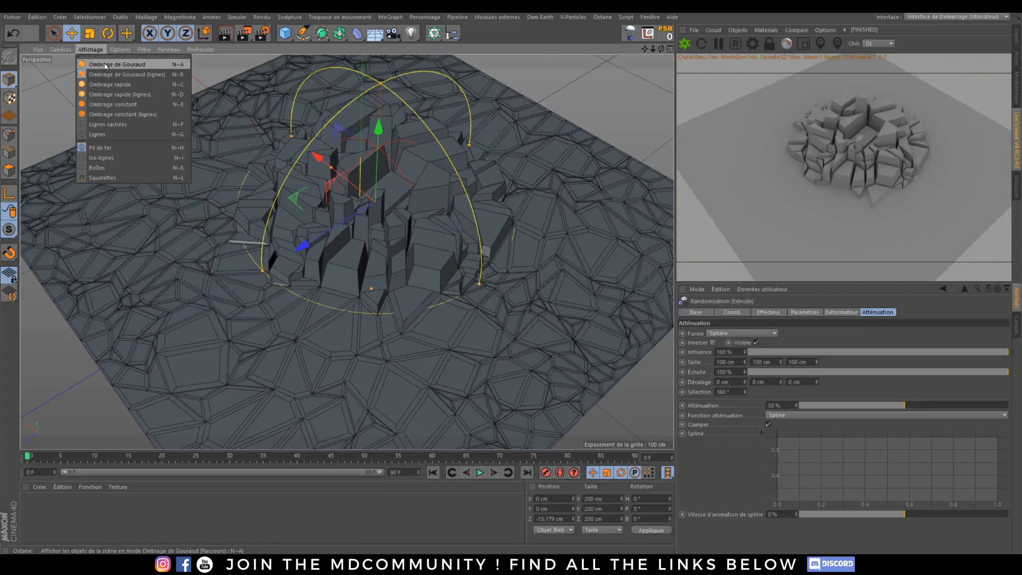
{"action": "left_click", "coordinate": [105, 62]}
{"action": "left_click_drag", "start_coordinate": [352, 225], "coordinate": [440, 193]}
{"action": "left_click_drag", "start_coordinate": [387, 207], "coordinate": [319, 250]}
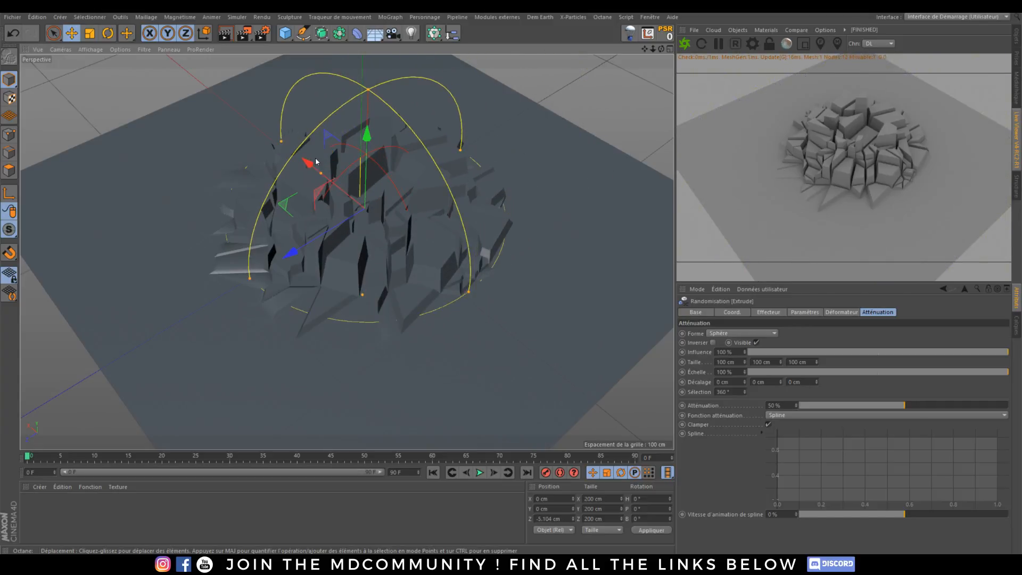
Move the Extrude effector along X to about -198.7 cm and back to about -4 cm, inspecting the extruded fragments up close.
{"action": "left_click_drag", "start_coordinate": [311, 162], "coordinate": [501, 366]}
{"action": "scroll", "coordinate": [401, 276], "scroll_direction": "down", "scroll_amount": 5}
{"action": "left_click_drag", "start_coordinate": [466, 322], "coordinate": [374, 301], "text": "alt"}
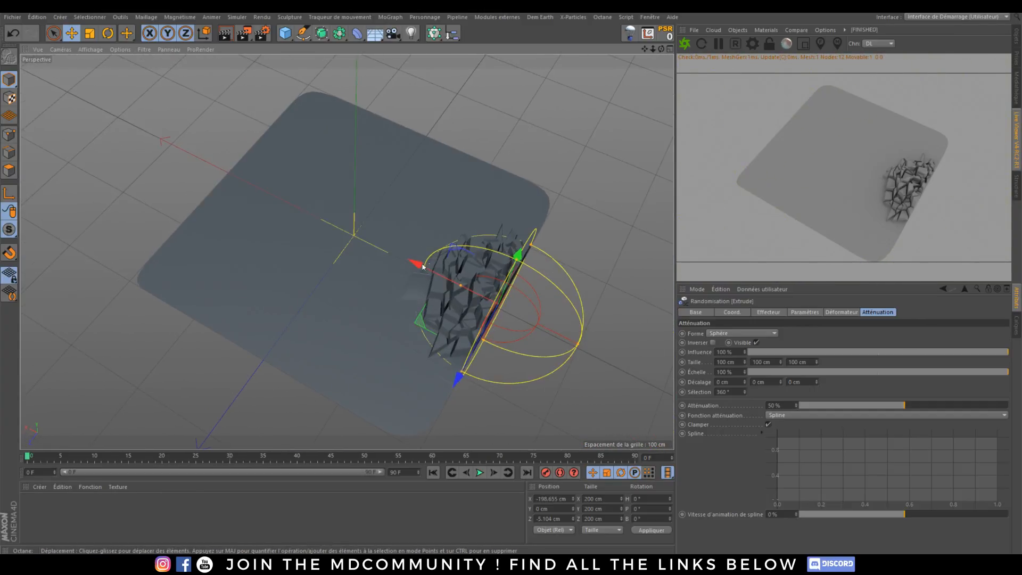
{"action": "left_click_drag", "start_coordinate": [422, 266], "coordinate": [255, 234]}
{"action": "left_click_drag", "start_coordinate": [313, 266], "coordinate": [315, 248], "text": "alt"}
{"action": "right_click_drag", "start_coordinate": [314, 249], "coordinate": [408, 230], "text": "alt"}
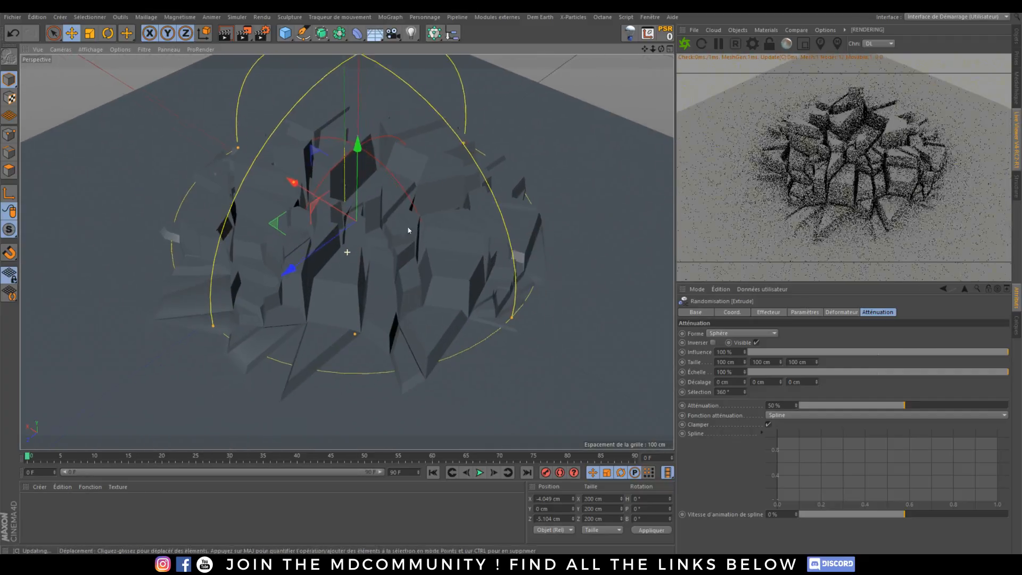
{"action": "left_click_drag", "start_coordinate": [408, 230], "coordinate": [336, 255], "text": "alt"}
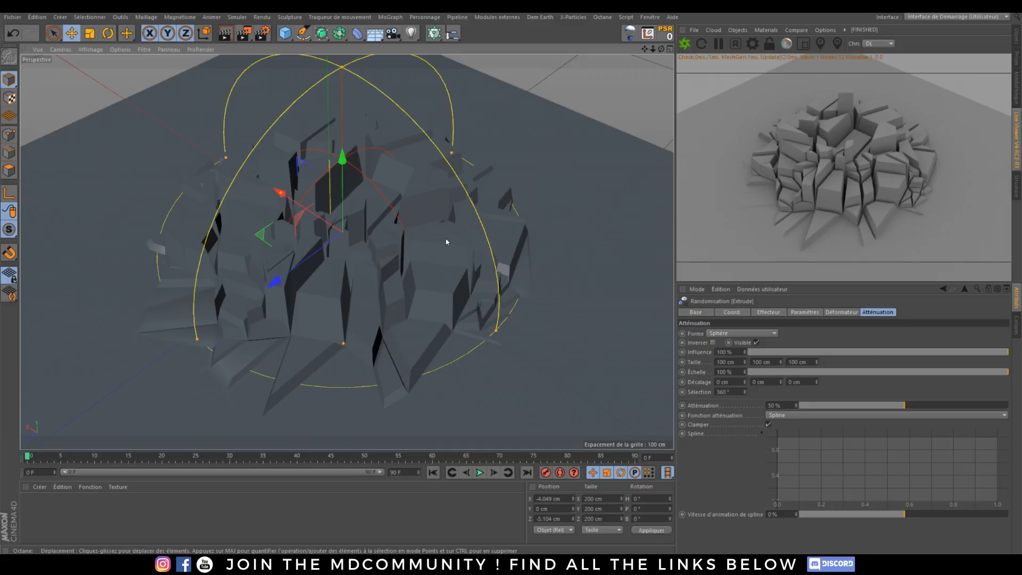
Pause the Octane live render and delete the plane with its Topoformer and MoExtrude rig.
{"action": "left_click", "coordinate": [719, 44]}
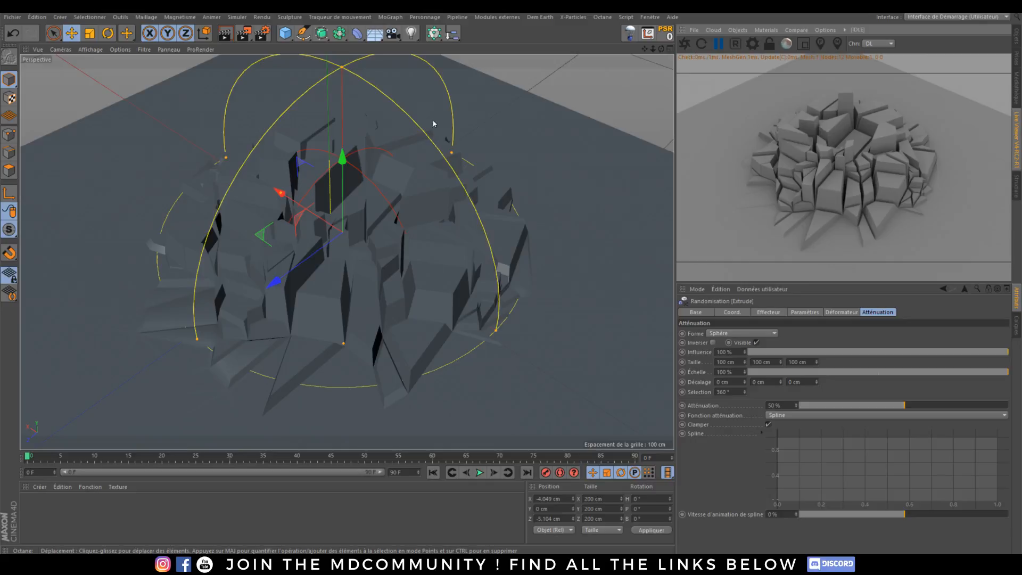
{"action": "left_click", "coordinate": [1016, 36]}
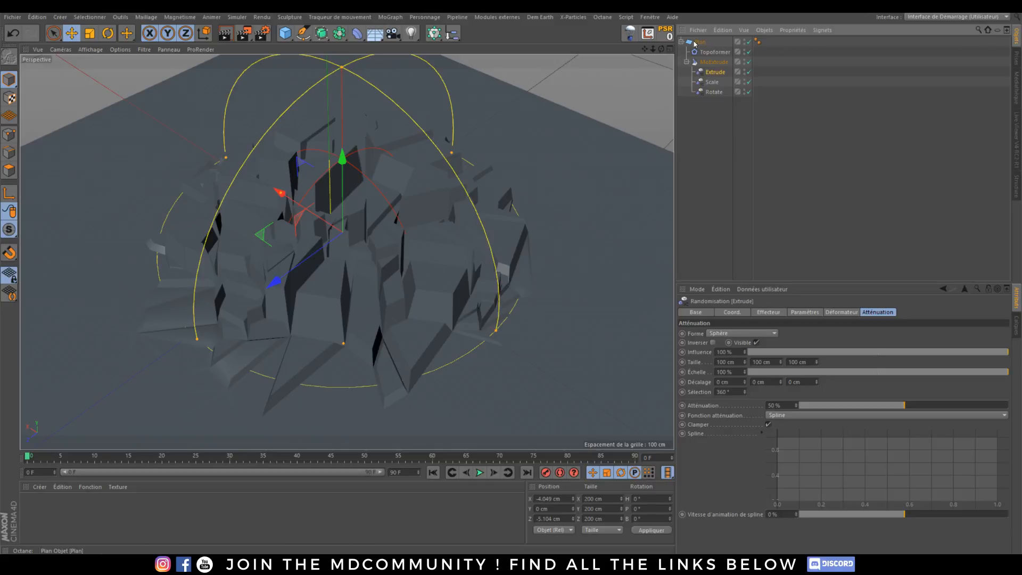
{"action": "key", "text": "Delete"}
Add a new sphere primitive and nest it under a Trypogen generator.
{"action": "left_click_drag", "start_coordinate": [289, 34], "coordinate": [532, 65]}
{"action": "scroll", "coordinate": [394, 184], "scroll_direction": "down", "scroll_amount": 3}
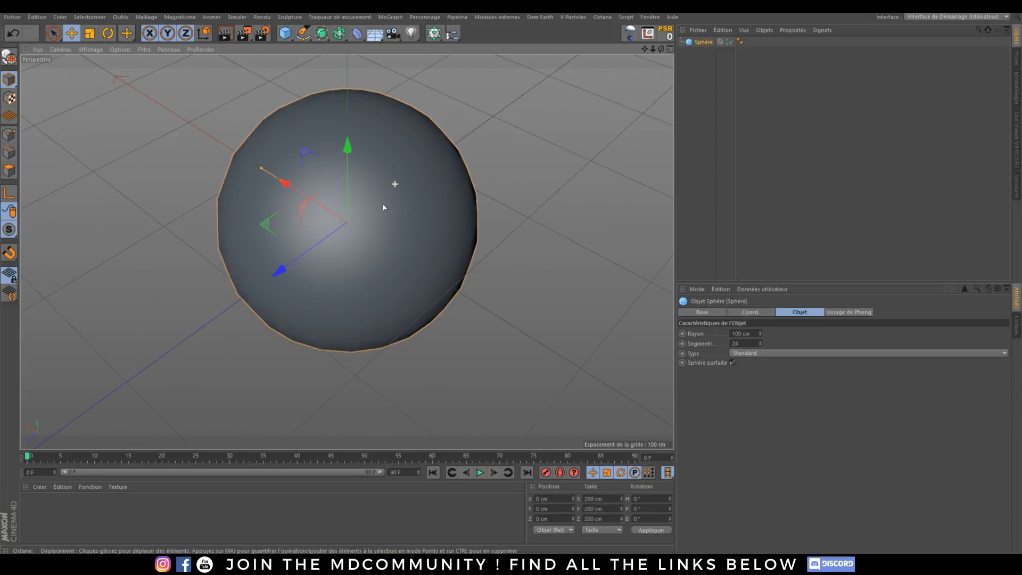
{"action": "left_click", "coordinate": [498, 17]}
{"action": "left_click", "coordinate": [505, 105]}
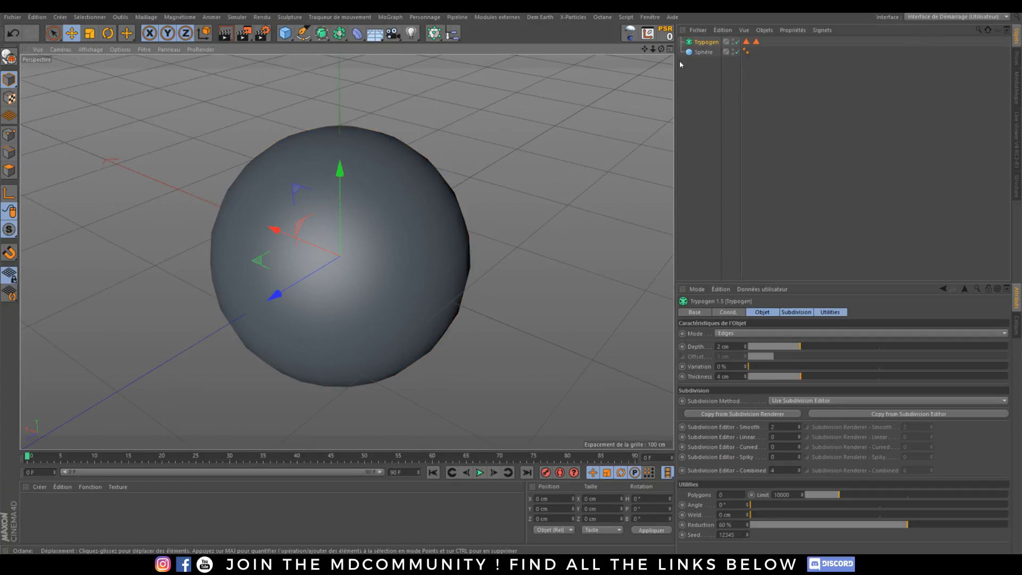
{"action": "left_click_drag", "start_coordinate": [706, 43], "coordinate": [707, 44]}
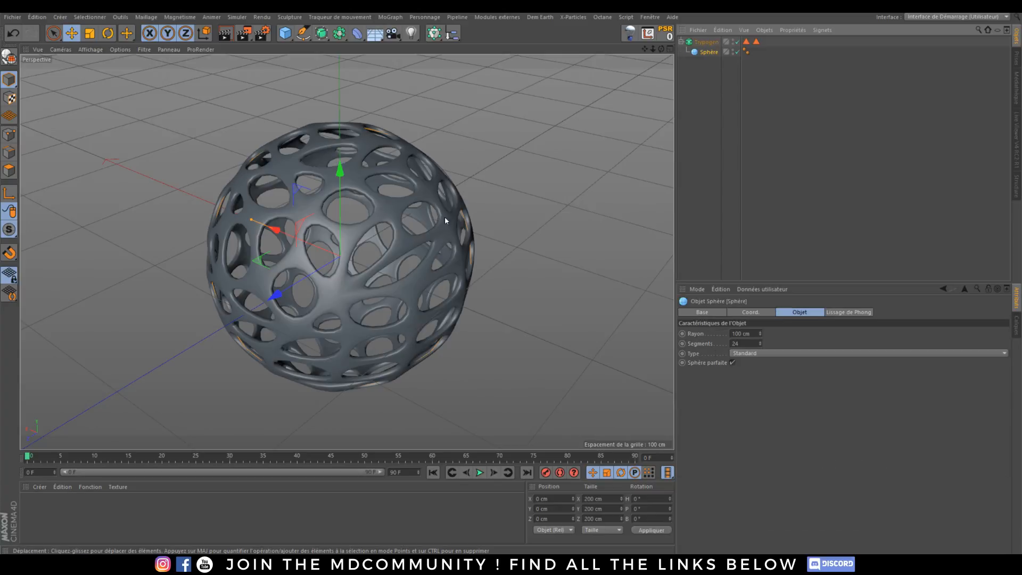
Set the Trypogen mode to Combined Thickness and view the resulting sphere up close.
{"action": "left_click", "coordinate": [704, 42]}
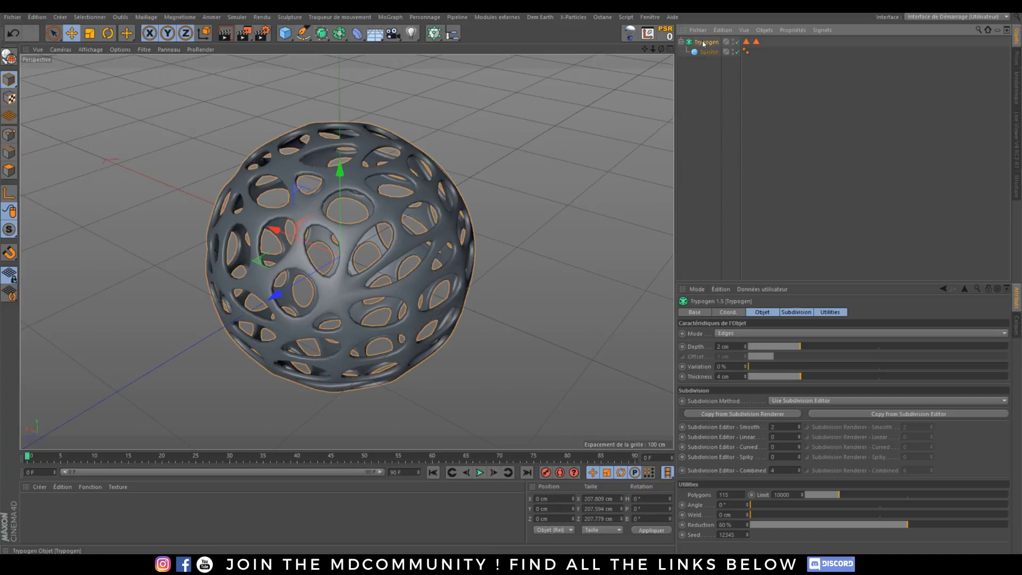
{"action": "left_click", "coordinate": [736, 333]}
{"action": "left_click", "coordinate": [744, 374]}
{"action": "scroll", "coordinate": [350, 288], "scroll_direction": "up", "scroll_amount": 2}
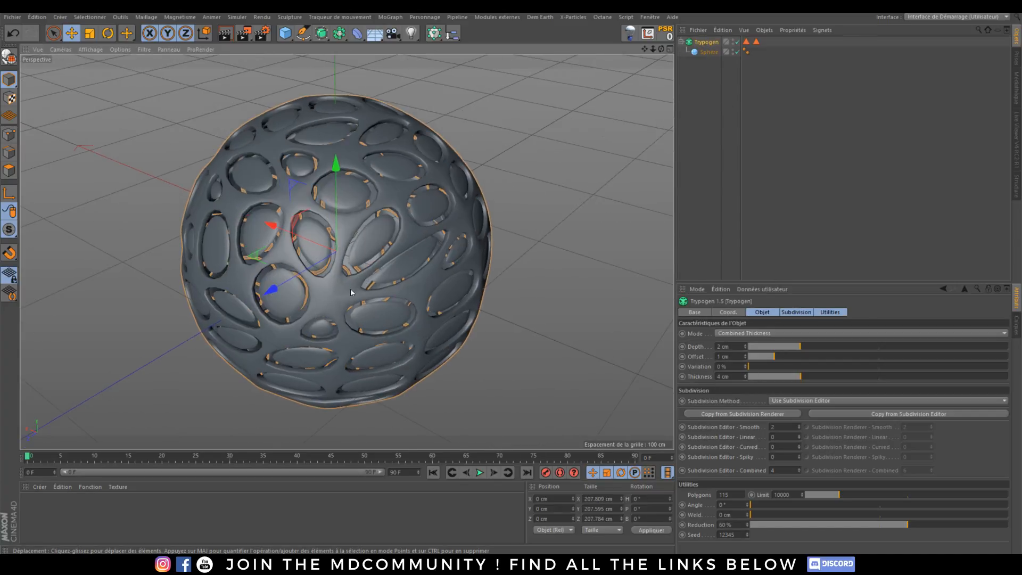
Set the Trypogen's linear Subdivision Editor level to 2 for the sphere's combined-thickness pattern.
{"action": "left_click_drag", "start_coordinate": [328, 316], "coordinate": [337, 284], "text": "alt"}
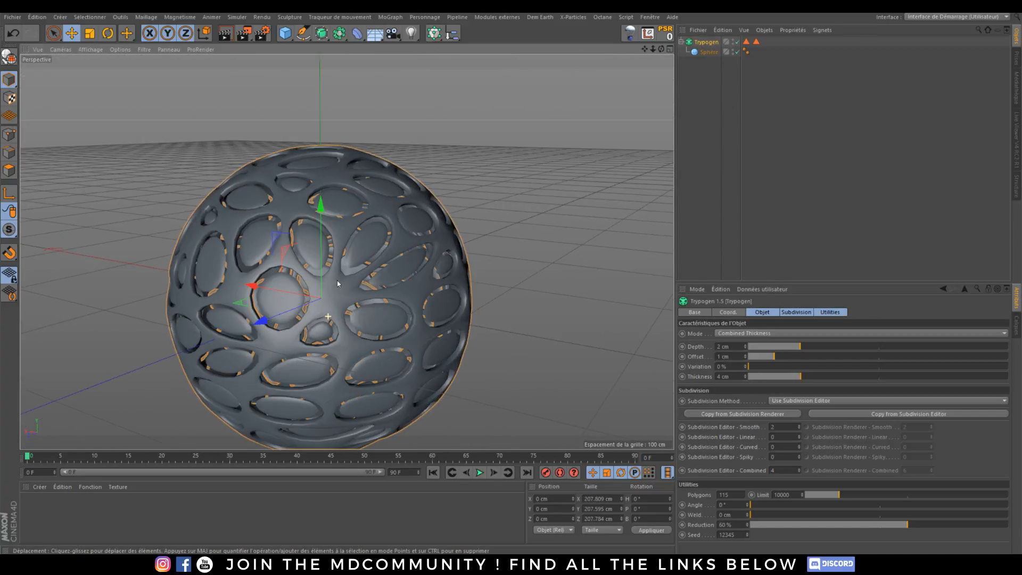
{"action": "left_click", "coordinate": [799, 435]}
{"action": "left_click", "coordinate": [798, 436]}
{"action": "scroll", "coordinate": [306, 363], "scroll_direction": "up", "scroll_amount": 2}
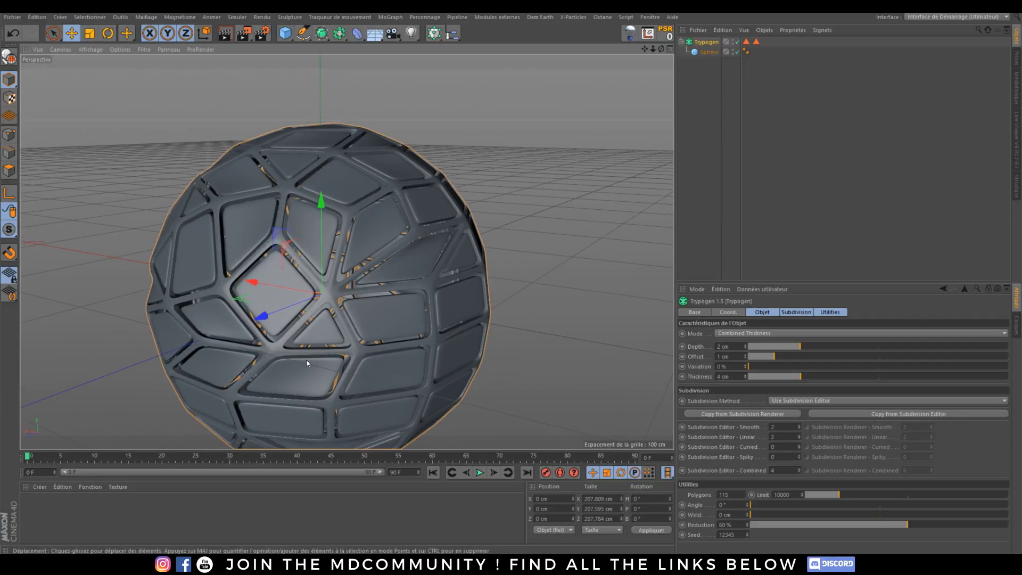
{"action": "left_click_drag", "start_coordinate": [306, 363], "coordinate": [287, 367], "text": "alt"}
Switch the Trypogen mode to Double Extrusion on the sphere.
{"action": "scroll", "coordinate": [742, 333], "scroll_direction": "down", "scroll_amount": 1}
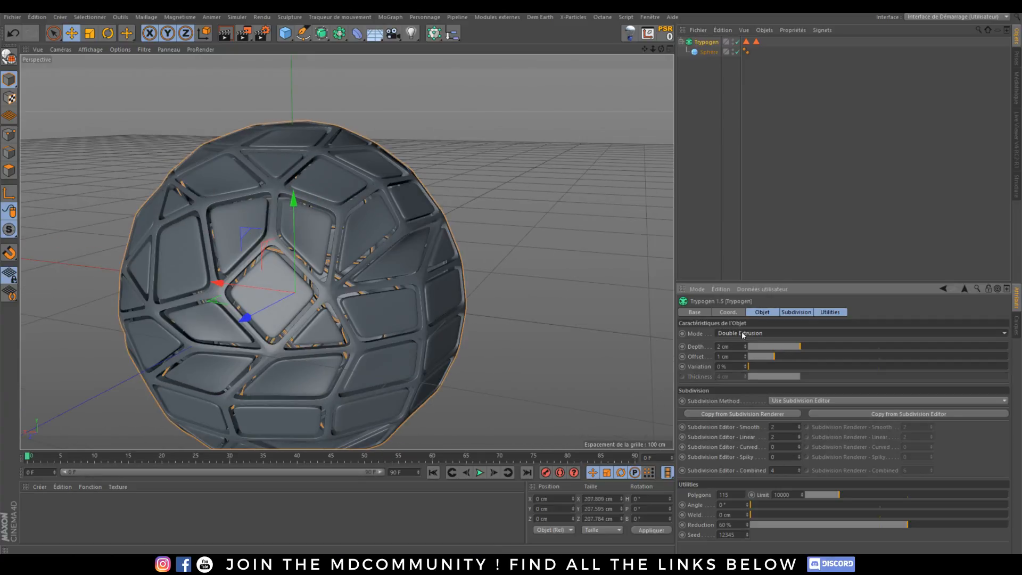
{"action": "scroll", "coordinate": [267, 289], "scroll_direction": "down", "scroll_amount": 4}
{"action": "mouse_move", "coordinate": [267, 289]}
{"action": "left_mouse_down", "text": "alt"}
{"action": "mouse_move", "coordinate": [276, 308]}
{"action": "mouse_move", "coordinate": [251, 301]}
{"action": "mouse_move", "coordinate": [272, 304]}
{"action": "left_mouse_up", "text": "alt"}
Delete the Trypogen with its sphere and add a Topowire generator to the empty scene.
{"action": "key", "text": "Delete"}
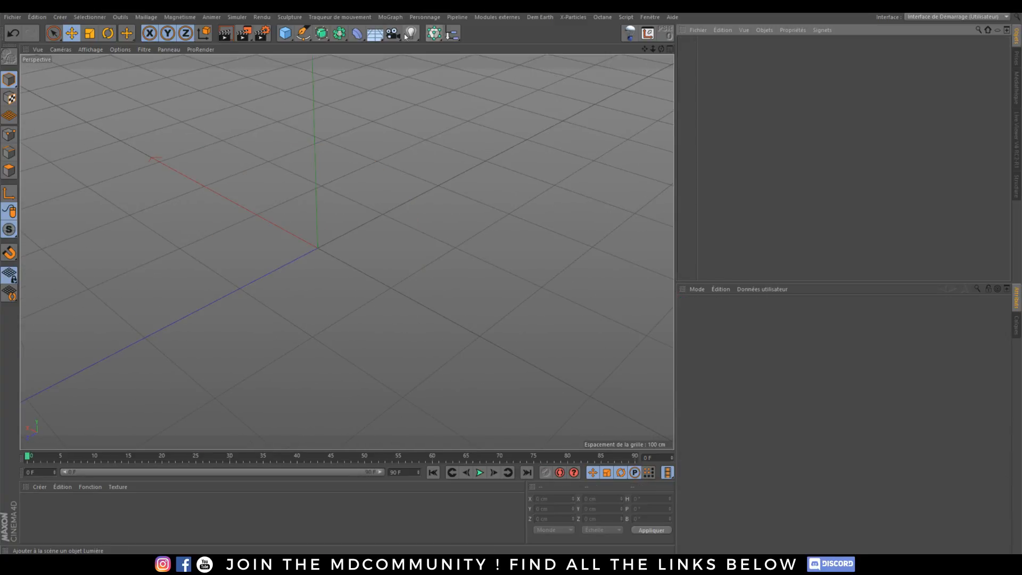
{"action": "left_click", "coordinate": [520, 17]}
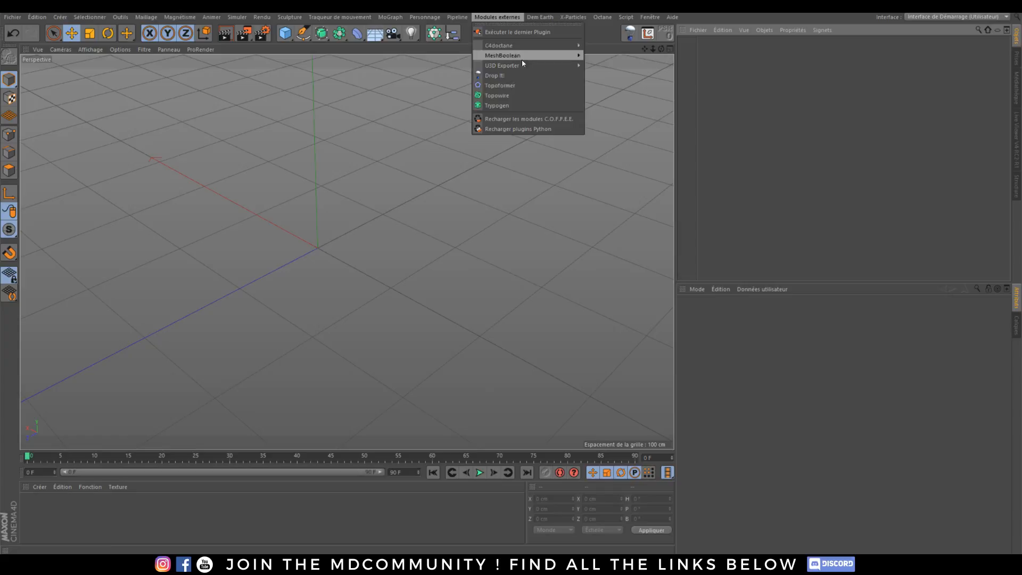
{"action": "left_click", "coordinate": [510, 97]}
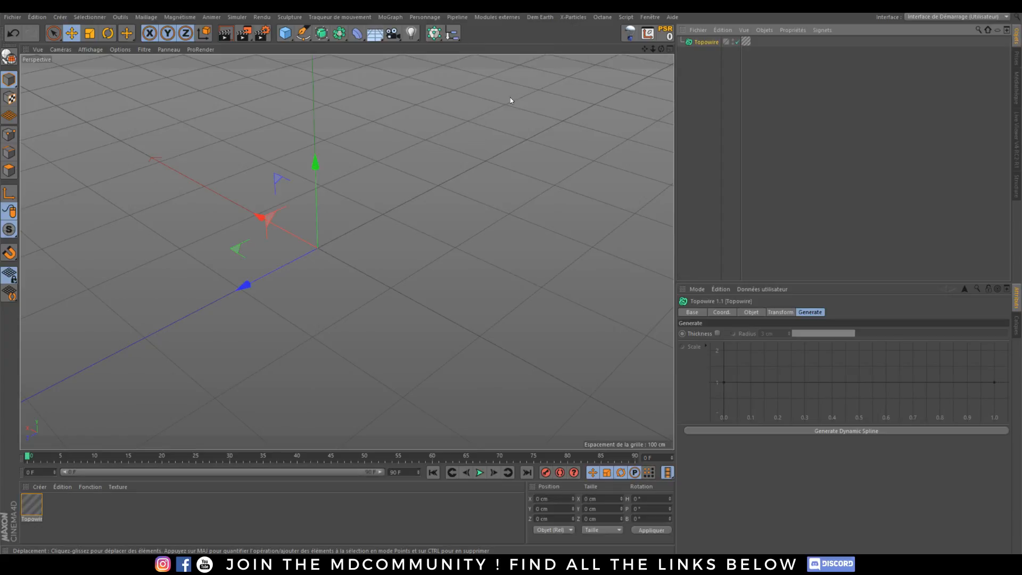
Add a sphere primitive and place a copy of it along Z at about -615 cm.
{"action": "left_click", "coordinate": [300, 37]}
{"action": "left_click_drag", "start_coordinate": [285, 34], "coordinate": [524, 67]}
{"action": "left_click_drag", "start_coordinate": [262, 274], "coordinate": [556, 187], "text": "ctrl"}
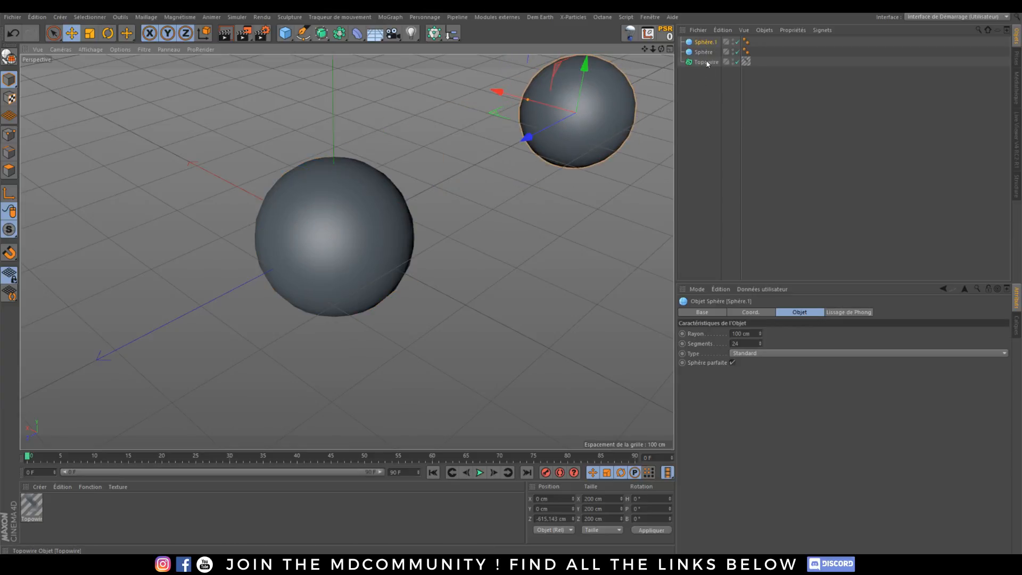
Nest both spheres under the Topowire generator so that wires are generated between them.
{"action": "left_click_drag", "start_coordinate": [703, 42], "coordinate": [711, 42]}
{"action": "left_click", "coordinate": [703, 63]}
{"action": "left_click", "coordinate": [707, 52], "text": "shift"}
{"action": "left_click_drag", "start_coordinate": [514, 173], "coordinate": [438, 173], "text": "alt"}
{"action": "middle_click_drag", "start_coordinate": [498, 176], "coordinate": [394, 201], "text": "alt"}
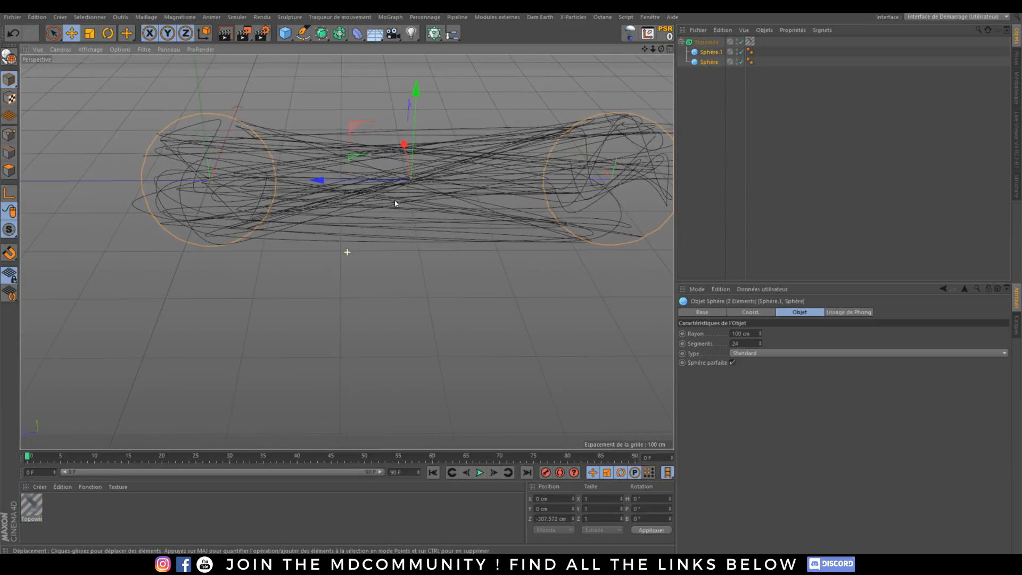
Show the Topowire's advanced transform settings and set the Y curvature to about -160 cm.
{"action": "left_click", "coordinate": [708, 42]}
{"action": "left_click", "coordinate": [771, 312]}
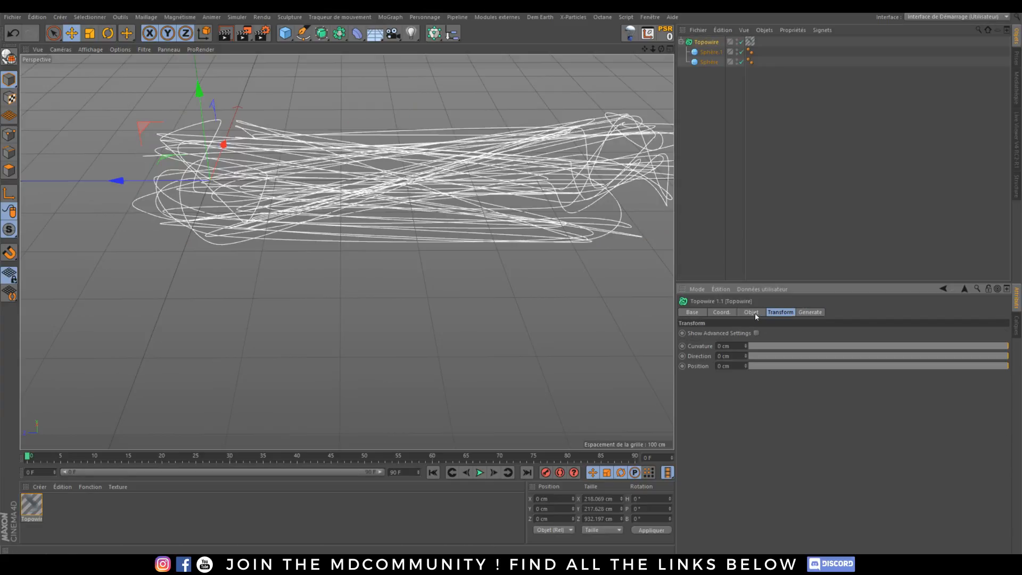
{"action": "left_click", "coordinate": [756, 333]}
{"action": "left_click_drag", "start_coordinate": [753, 357], "coordinate": [862, 334]}
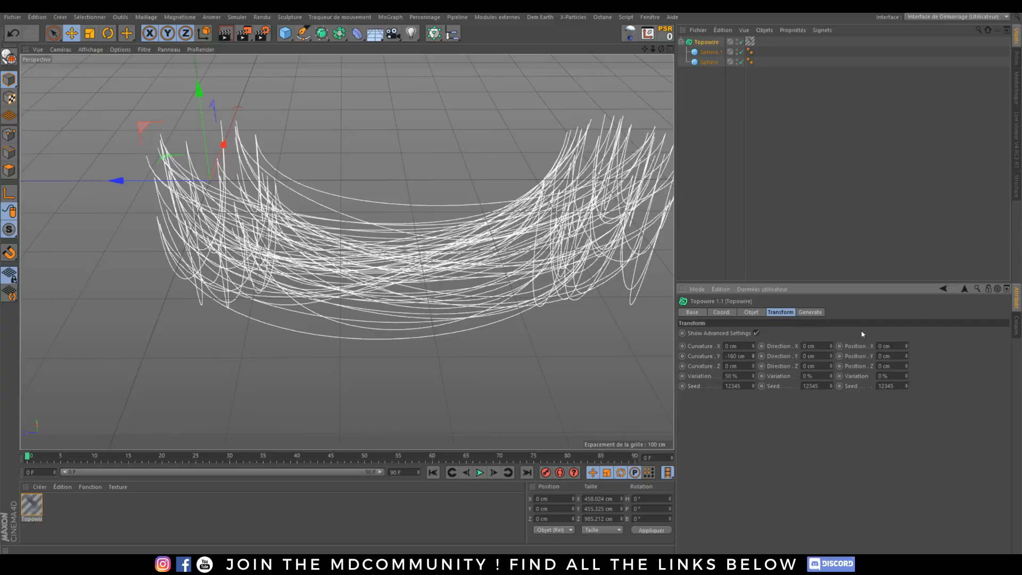
Enable Thickness in the Topowire's generation settings to turn the splines into solid wires.
{"action": "left_click", "coordinate": [810, 312]}
{"action": "left_click", "coordinate": [717, 333]}
{"action": "mouse_move", "coordinate": [373, 234]}
{"action": "left_mouse_down", "text": "alt"}
{"action": "mouse_move", "coordinate": [394, 196]}
{"action": "mouse_move", "coordinate": [382, 252]}
{"action": "mouse_move", "coordinate": [379, 232]}
{"action": "left_mouse_up", "text": "alt"}
Move the original sphere away from its copy along Z to about 238 cm.
{"action": "left_click", "coordinate": [709, 61]}
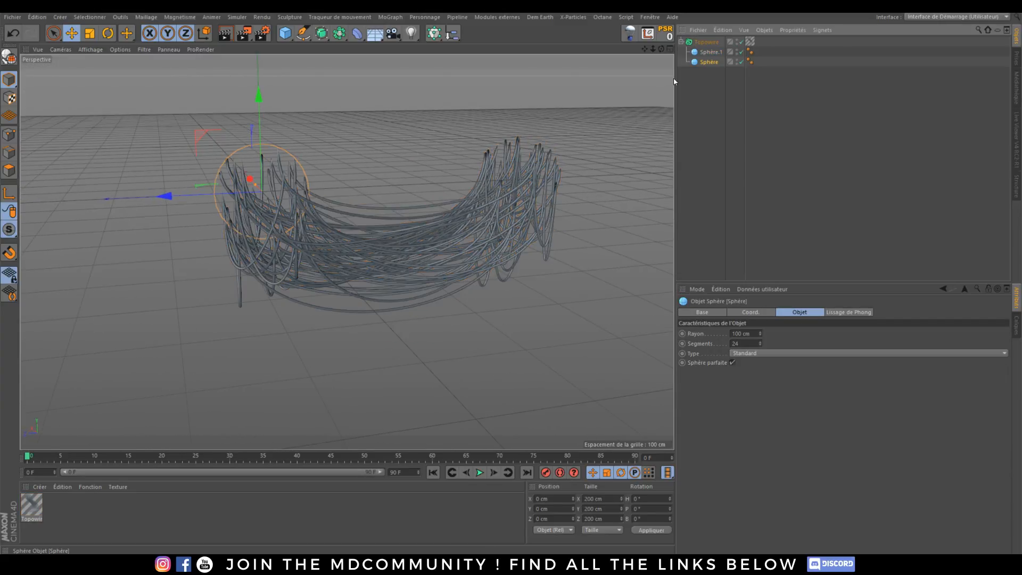
{"action": "left_click_drag", "start_coordinate": [165, 196], "coordinate": [71, 250]}
{"action": "left_click_drag", "start_coordinate": [268, 287], "coordinate": [243, 276], "text": "alt"}
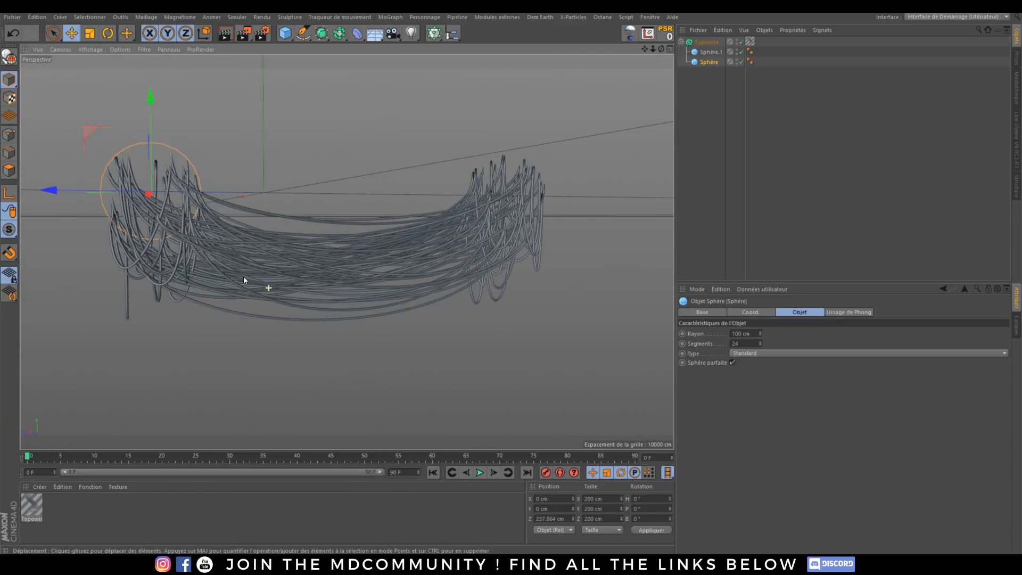
Start an Octane live render of the Topowire setup and frame the wires up close.
{"action": "left_click", "coordinate": [1013, 132]}
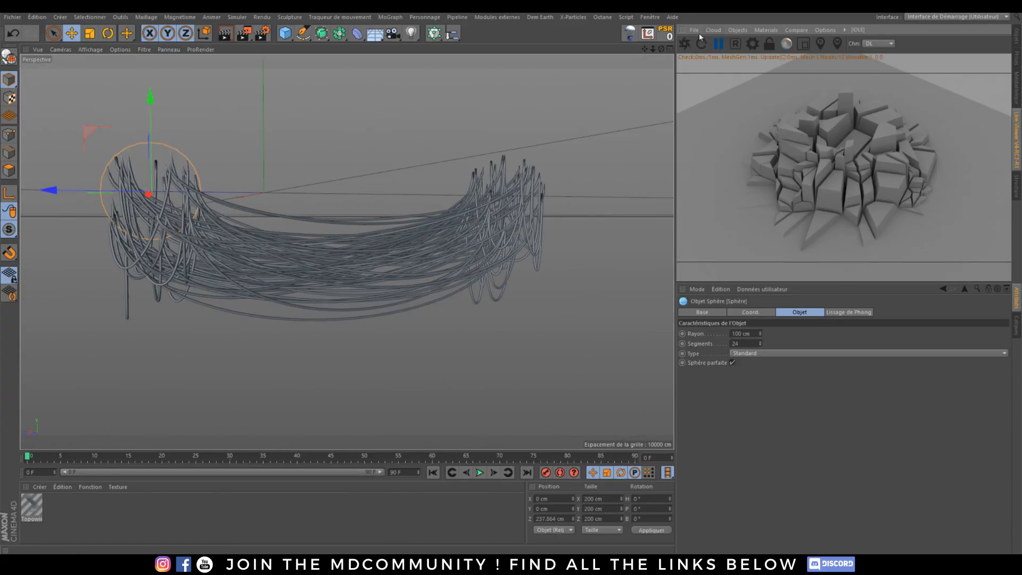
{"action": "left_click", "coordinate": [685, 43]}
{"action": "mouse_move", "coordinate": [263, 271]}
{"action": "right_mouse_down", "text": "alt"}
{"action": "mouse_move", "coordinate": [300, 217]}
{"action": "mouse_move", "coordinate": [358, 254]}
{"action": "right_mouse_up", "text": "alt"}
{"action": "right_click_drag", "start_coordinate": [426, 292], "coordinate": [442, 222], "text": "alt"}
{"action": "middle_click_drag", "start_coordinate": [489, 209], "coordinate": [446, 213], "text": "alt"}
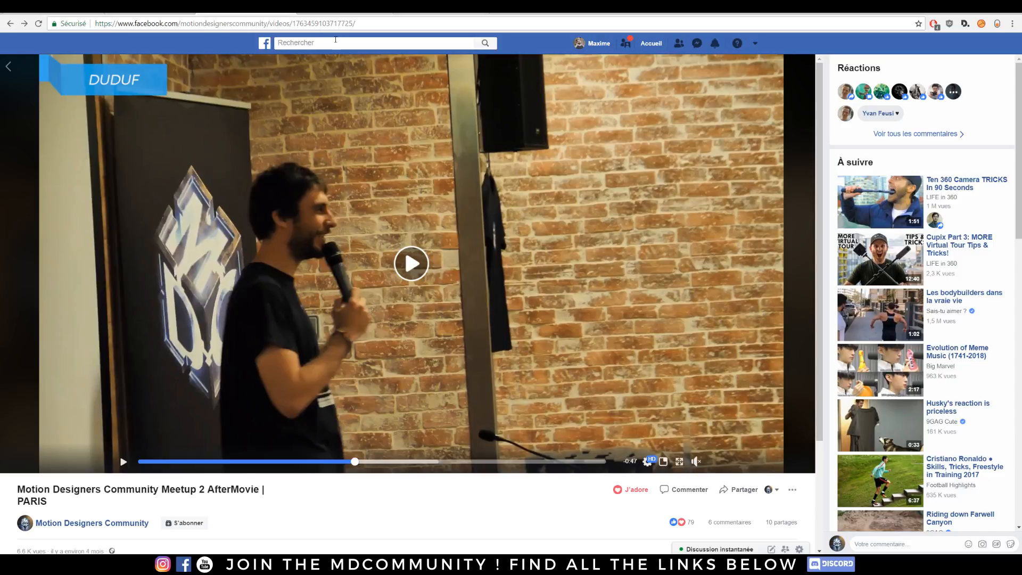
Bring up the MDCommunity website in the browser and look over the Colored Nature contest page.
{"action": "left_click", "coordinate": [352, 15]}
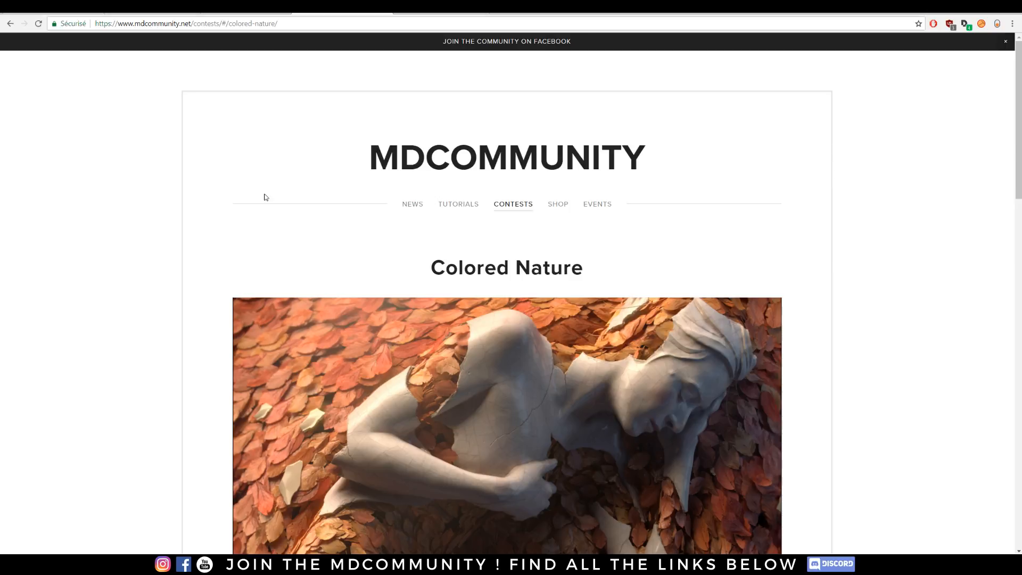
{"action": "scroll", "coordinate": [296, 170], "scroll_direction": "down", "scroll_amount": 1}
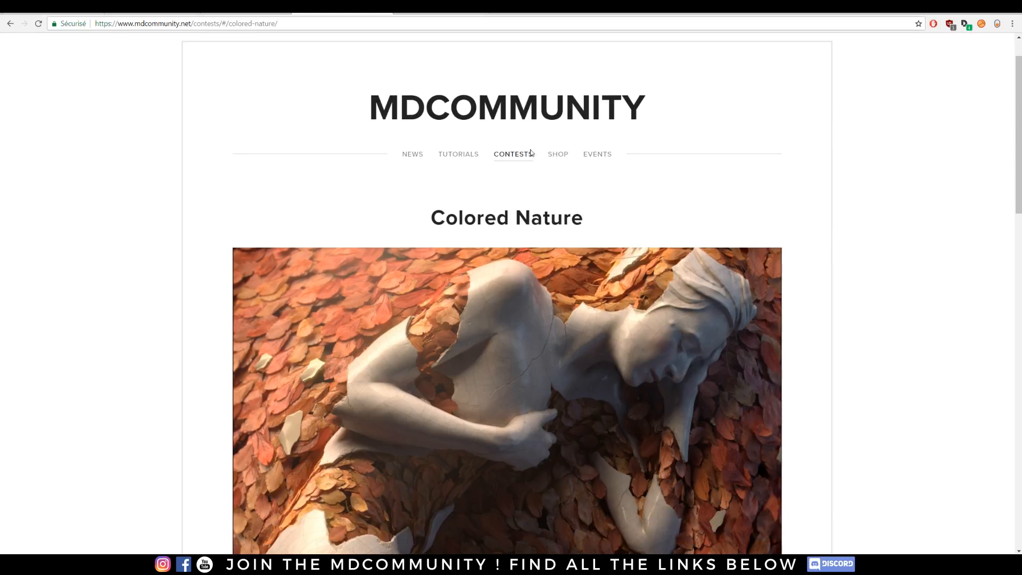
{"action": "scroll", "coordinate": [509, 162], "scroll_direction": "down", "scroll_amount": 3}
{"action": "scroll", "coordinate": [469, 219], "scroll_direction": "up", "scroll_amount": 4}
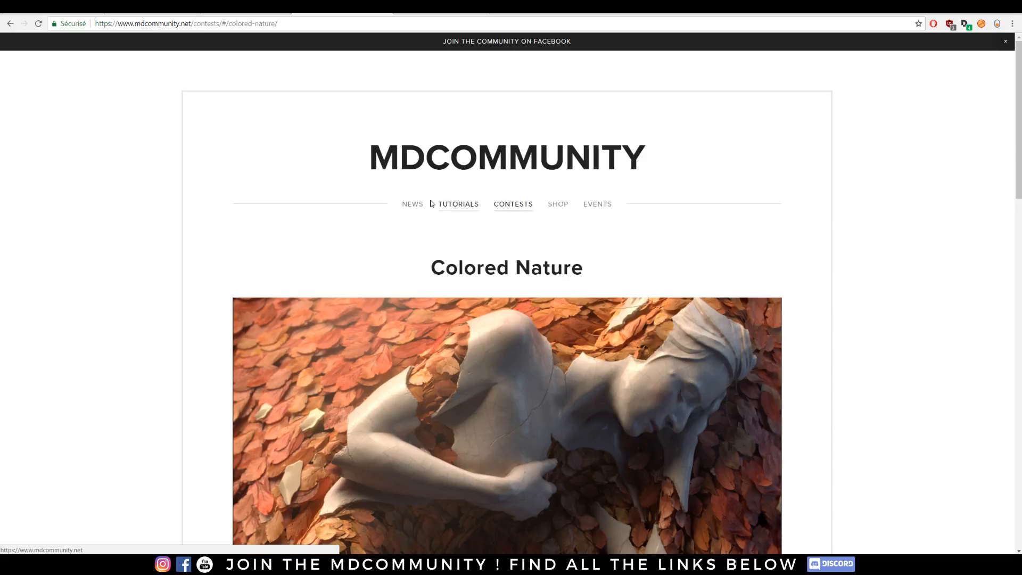
Open the MDCommunity Tutorials page and browse through the listed tutorials.
{"action": "left_click", "coordinate": [462, 207]}
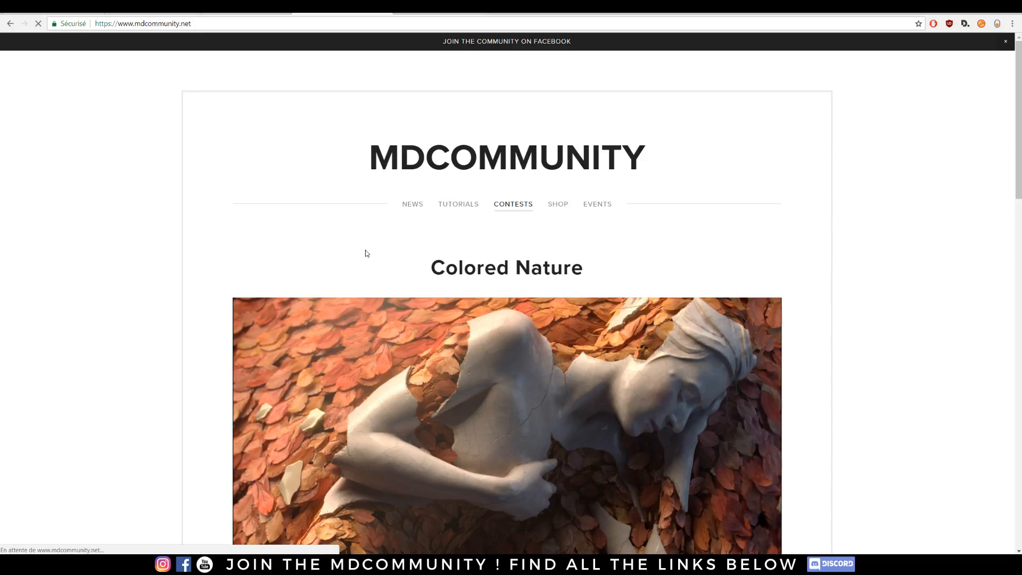
{"action": "scroll", "coordinate": [548, 347], "scroll_direction": "down", "scroll_amount": 6}
{"action": "scroll", "coordinate": [548, 347], "scroll_direction": "up", "scroll_amount": 6}
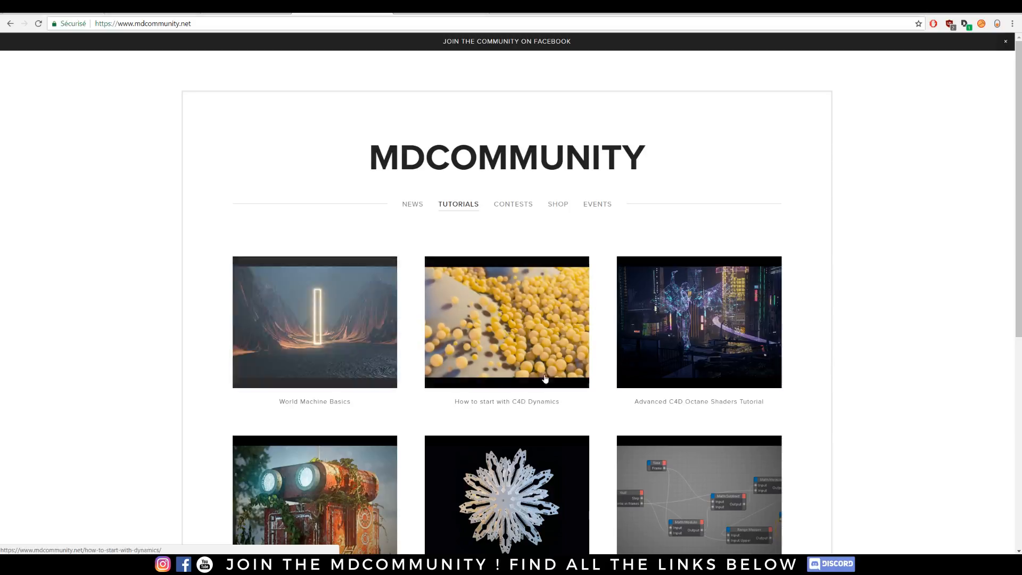
Go to the Contests page, open the Colored Nature contest and skim its full entry.
{"action": "left_click", "coordinate": [515, 207]}
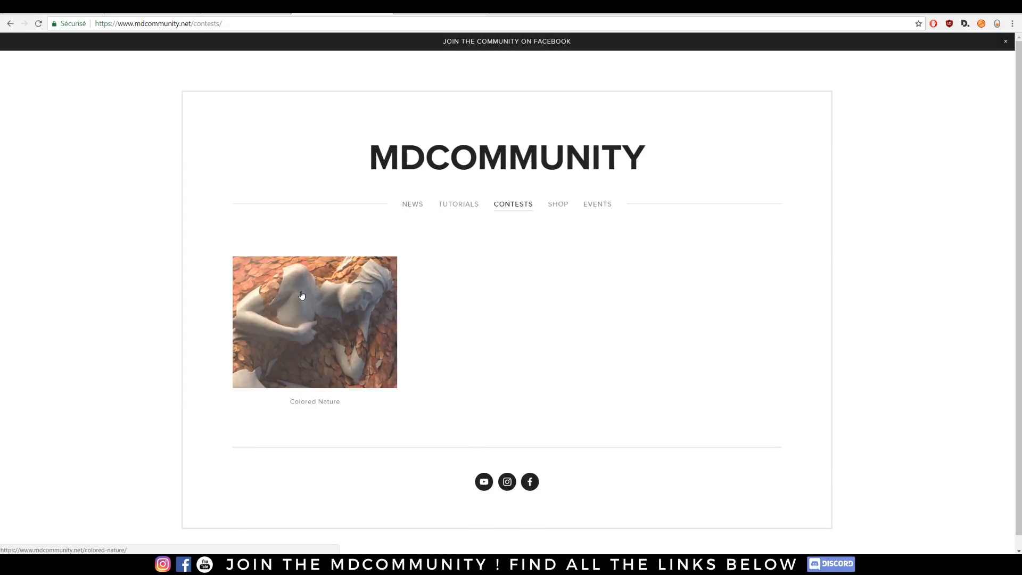
{"action": "left_click", "coordinate": [301, 269]}
{"action": "scroll", "coordinate": [324, 264], "scroll_direction": "down", "scroll_amount": 10}
{"action": "scroll", "coordinate": [323, 264], "scroll_direction": "up", "scroll_amount": 10}
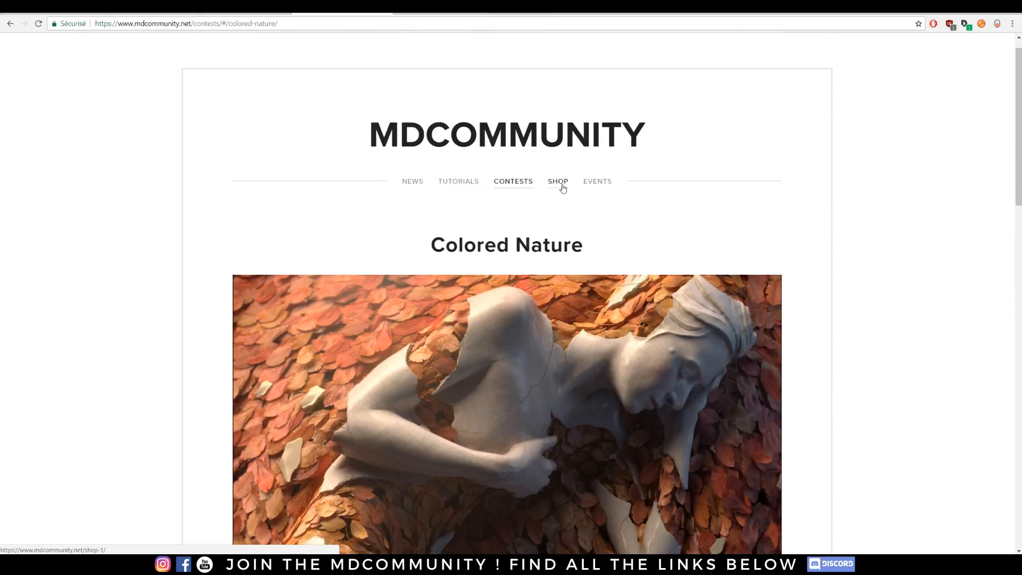
Open the MDCommunity shop and browse the Merkvilson products page with the Trypogen and Polywire plugins.
{"action": "left_click", "coordinate": [563, 188]}
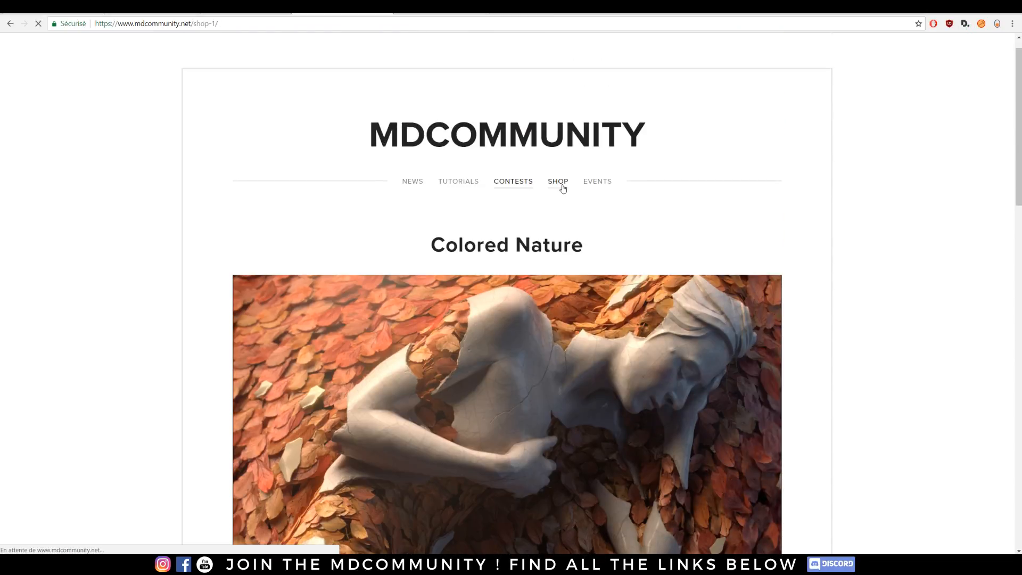
{"action": "left_click", "coordinate": [522, 330]}
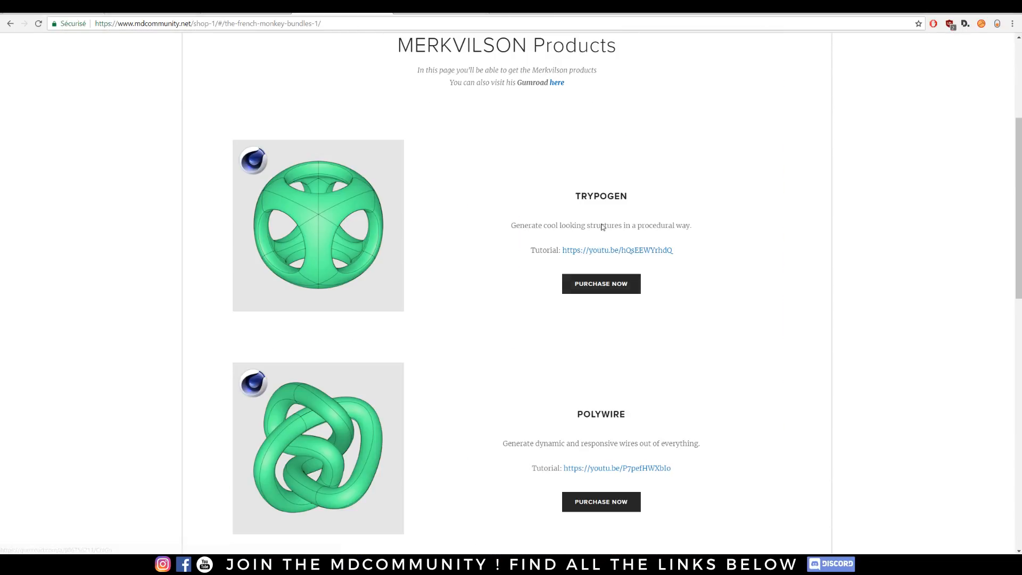
{"action": "scroll", "coordinate": [361, 241], "scroll_direction": "down", "scroll_amount": 5}
{"action": "scroll", "coordinate": [371, 246], "scroll_direction": "up", "scroll_amount": 5}
View the Trypogen purchase page on Gumroad, and from the shop page open Merk's Gumroad store.
{"action": "left_click", "coordinate": [603, 286]}
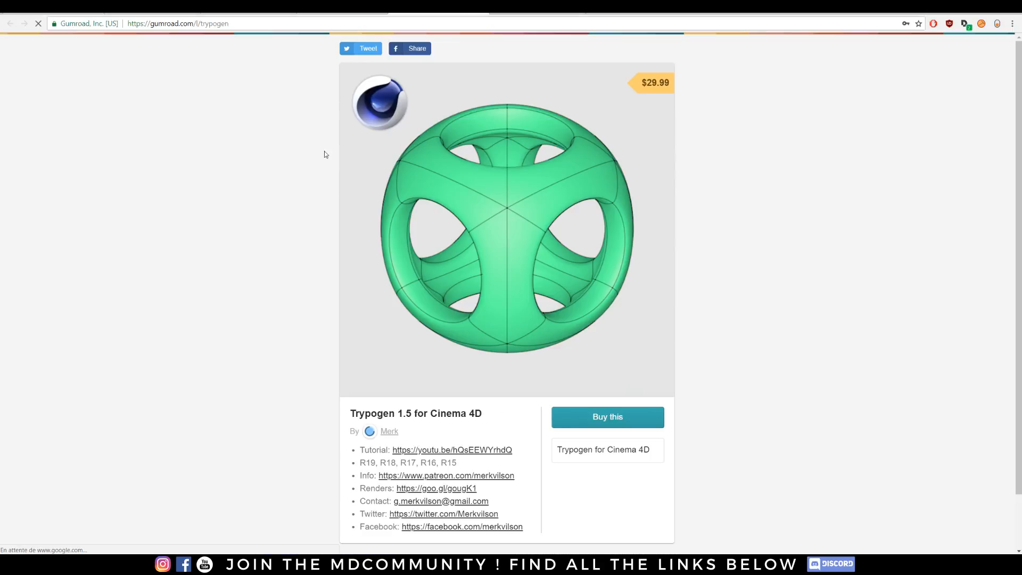
{"action": "scroll", "coordinate": [643, 249], "scroll_direction": "down", "scroll_amount": 2}
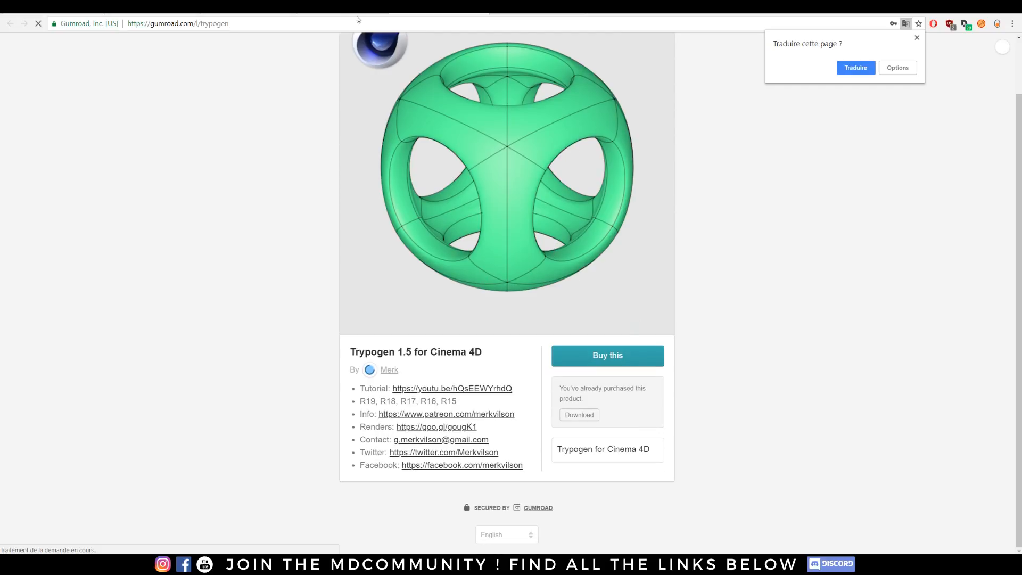
{"action": "left_click", "coordinate": [341, 11]}
{"action": "left_click", "coordinate": [559, 83]}
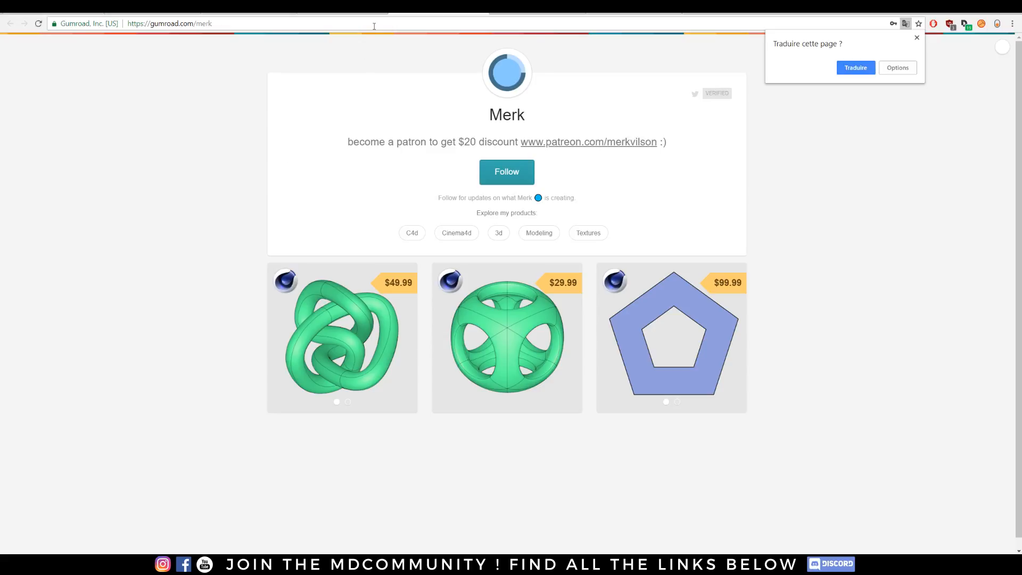
Return to the MDCommunity site and look through the Events page for the MDC Meetup #3 London.
{"action": "left_click", "coordinate": [346, 12]}
{"action": "scroll", "coordinate": [532, 224], "scroll_direction": "up", "scroll_amount": 5}
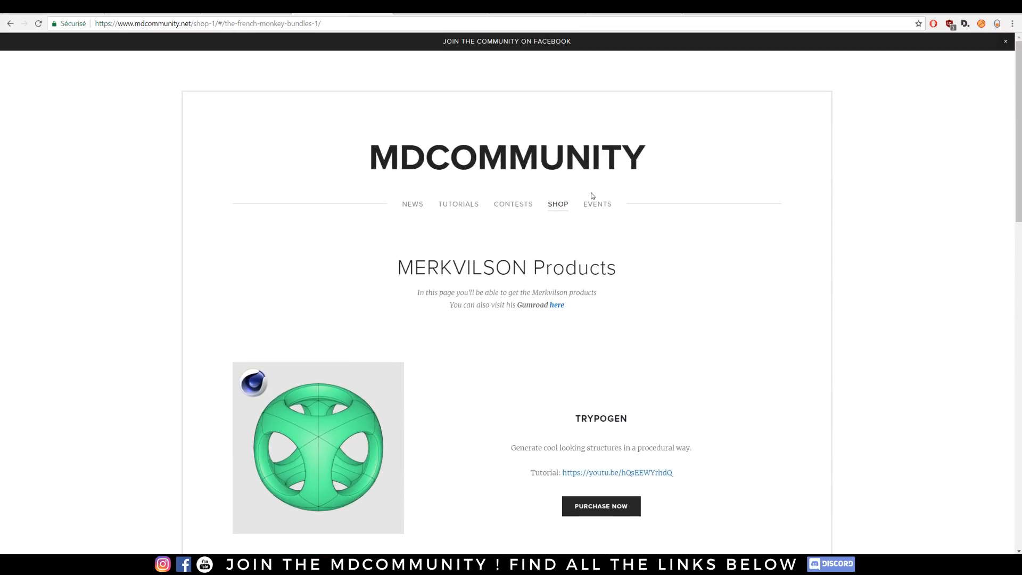
{"action": "scroll", "coordinate": [591, 256], "scroll_direction": "down", "scroll_amount": 10}
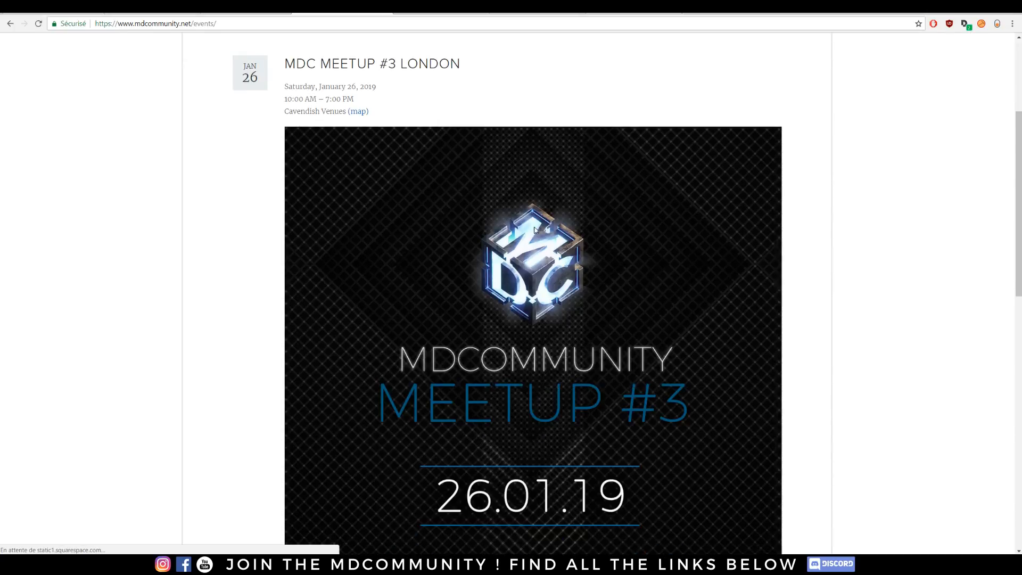
{"action": "scroll", "coordinate": [586, 298], "scroll_direction": "down", "scroll_amount": 1}
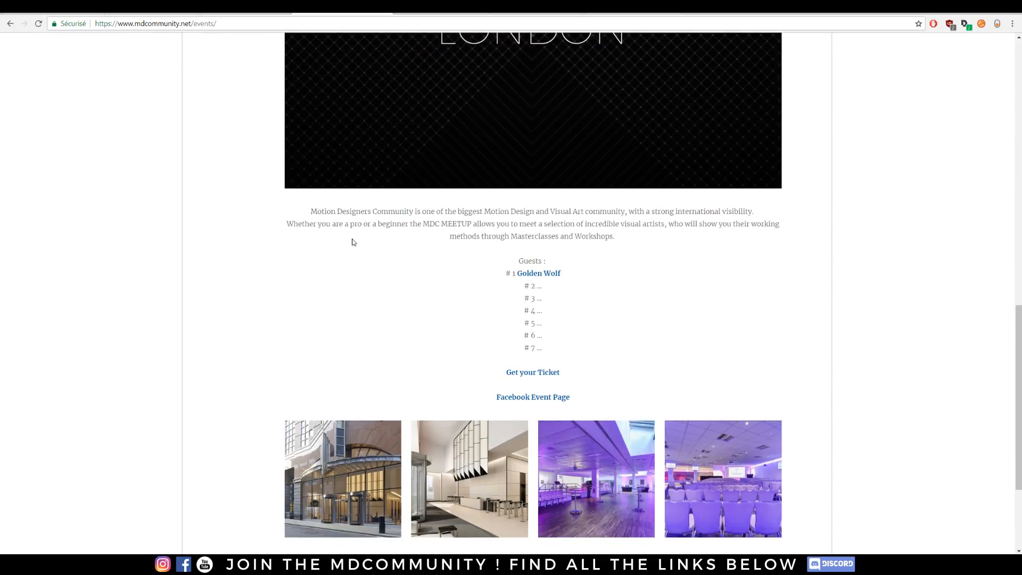
{"action": "scroll", "coordinate": [353, 224], "scroll_direction": "up", "scroll_amount": 8}
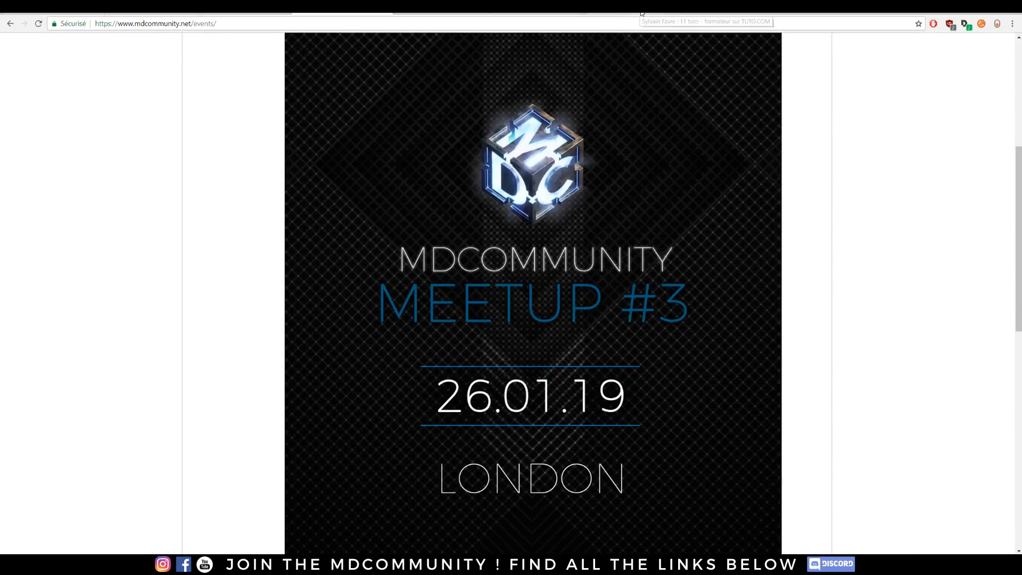
Switch to the trainer's Tuto.com page and open the course "Formation complète Cinema 4D : théorie et pratique".
{"action": "left_click", "coordinate": [633, 7]}
{"action": "scroll", "coordinate": [813, 221], "scroll_direction": "down", "scroll_amount": 3}
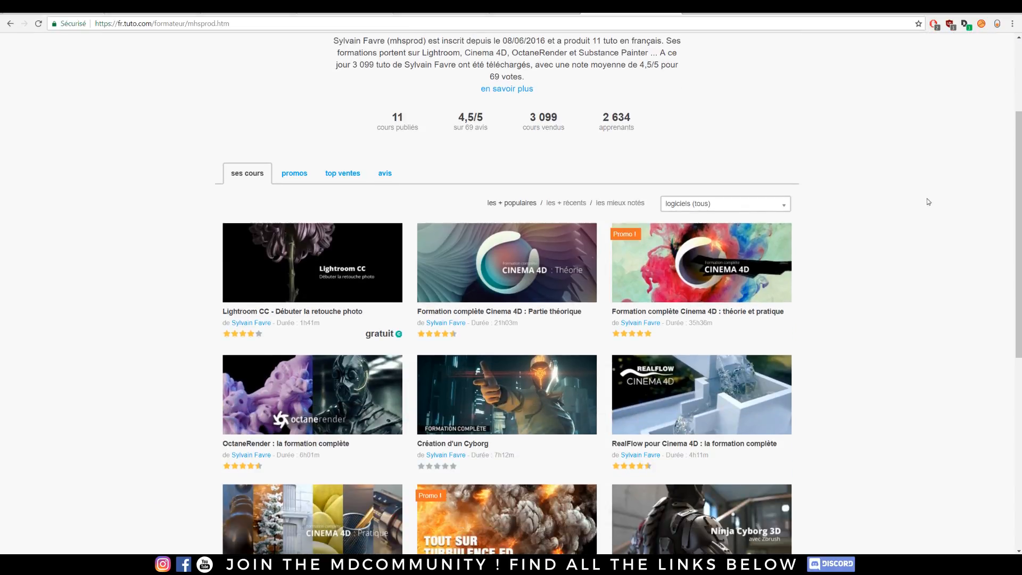
{"action": "left_click", "coordinate": [721, 309]}
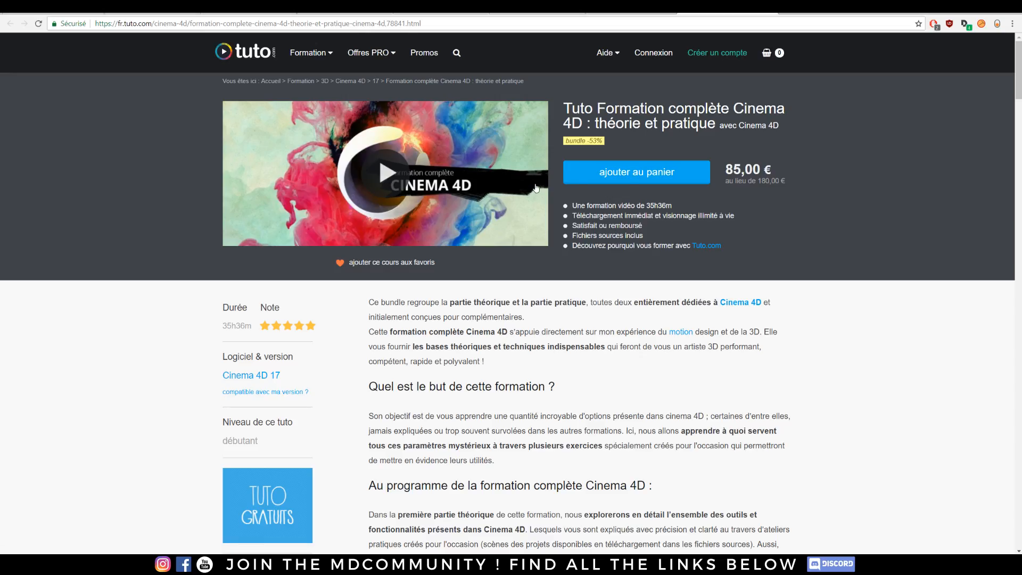
Examine the Cinema 4D course page's description, programme, target audience and chapter list.
{"action": "scroll", "coordinate": [748, 171], "scroll_direction": "down", "scroll_amount": 6}
{"action": "scroll", "coordinate": [754, 202], "scroll_direction": "up", "scroll_amount": 5}
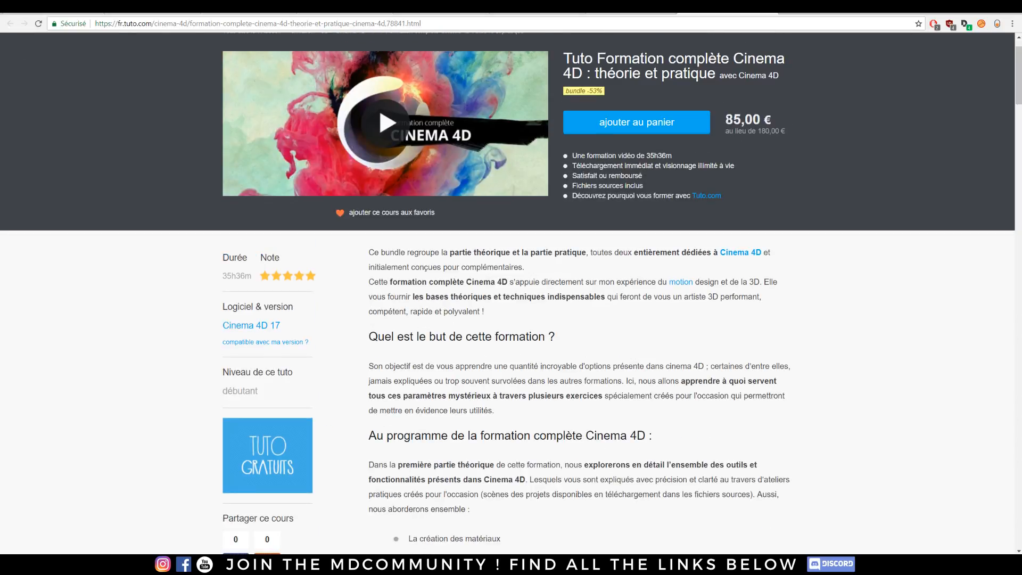
{"action": "scroll", "coordinate": [753, 257], "scroll_direction": "down", "scroll_amount": 15}
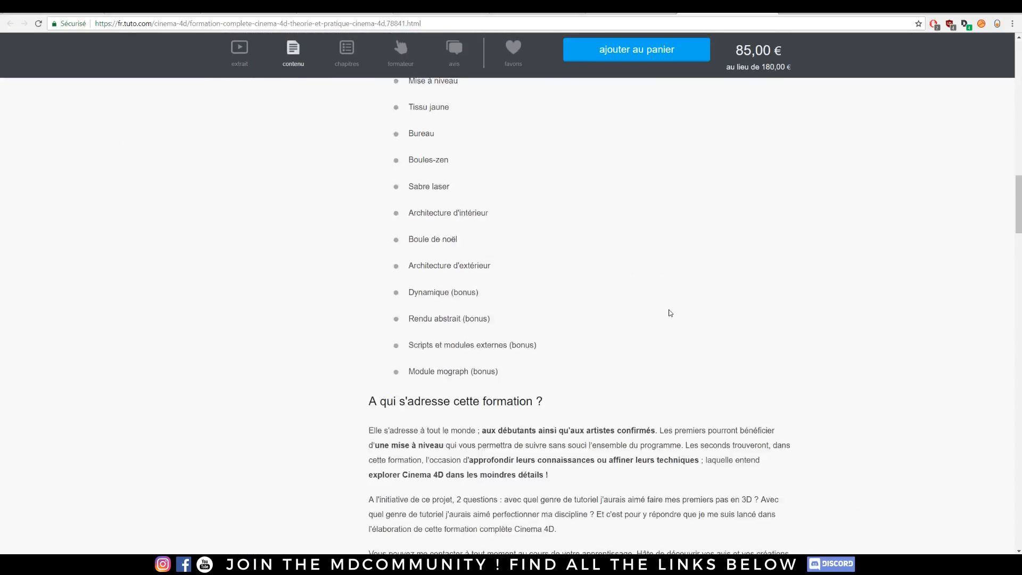
{"action": "scroll", "coordinate": [676, 311], "scroll_direction": "down", "scroll_amount": 8}
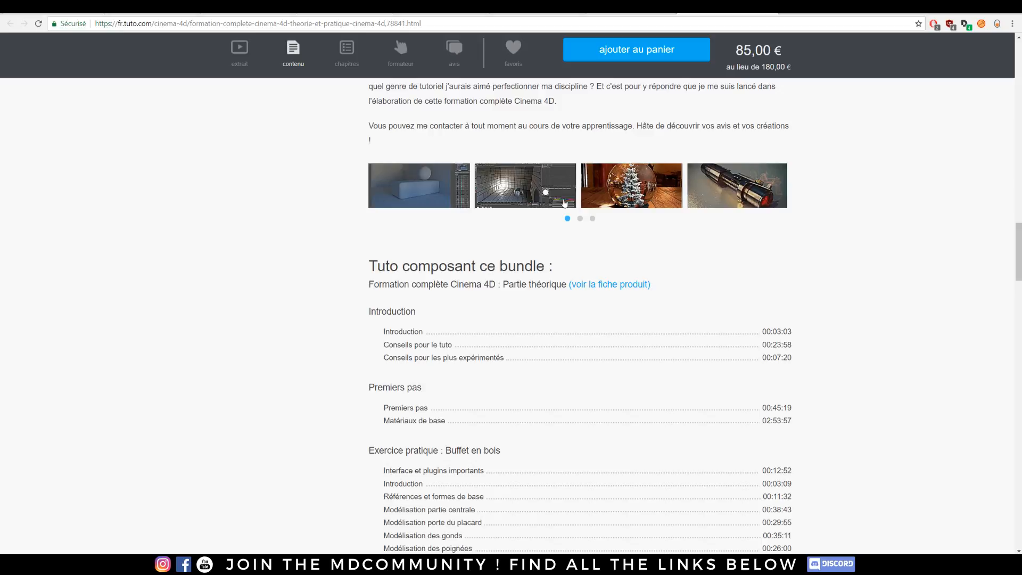
Browse the course's example images full-size, starting from the snow-covered tree in a glass globe, and close the image viewer.
{"action": "left_click", "coordinate": [622, 186]}
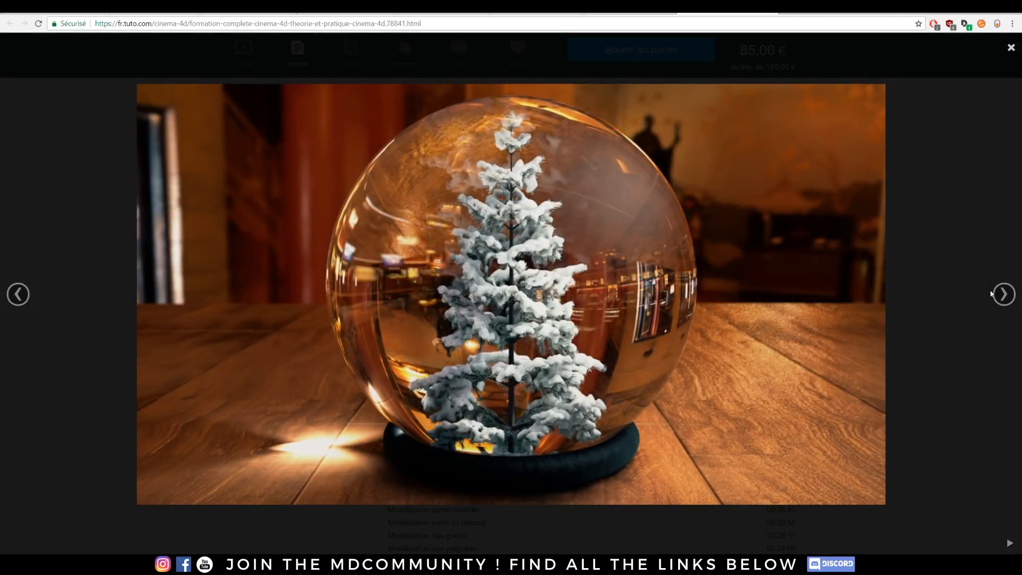
{"action": "left_click", "coordinate": [996, 294]}
{"action": "left_click", "coordinate": [1001, 294]}
{"action": "left_click", "coordinate": [1000, 294]}
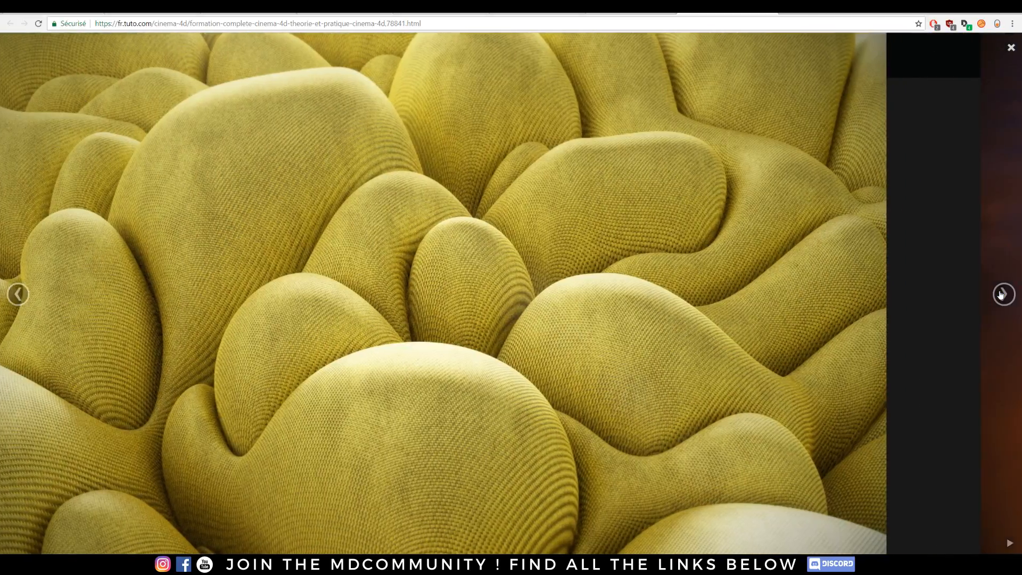
{"action": "left_click", "coordinate": [1001, 294]}
{"action": "left_click", "coordinate": [1000, 294]}
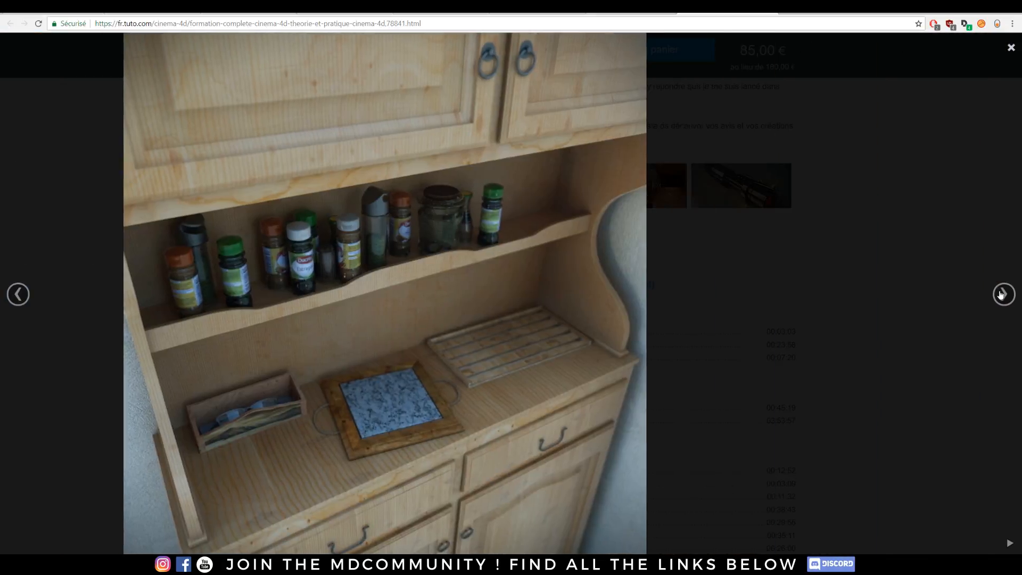
{"action": "left_click", "coordinate": [1001, 294]}
{"action": "left_click", "coordinate": [28, 296]}
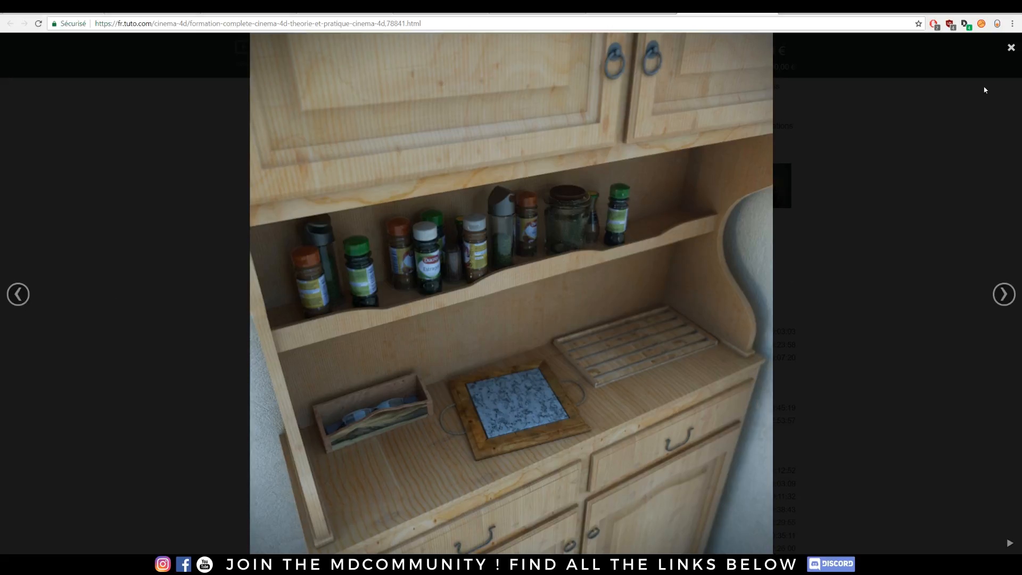
{"action": "left_click", "coordinate": [1011, 49]}
Look through the bundle's full chapter list, from the first-steps section down to the bonus, conclusion and trainer sections.
{"action": "scroll", "coordinate": [751, 320], "scroll_direction": "down", "scroll_amount": 5}
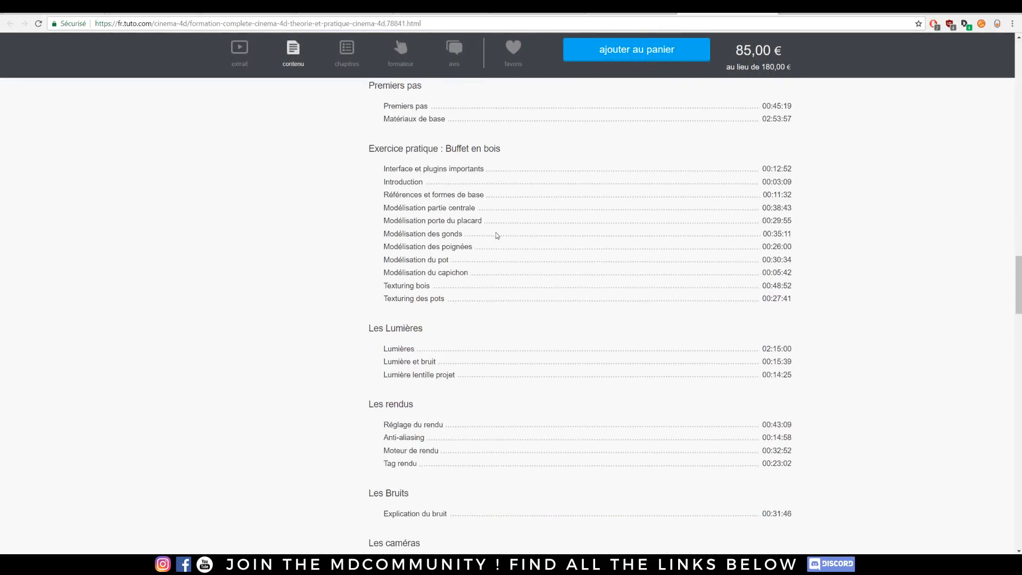
{"action": "scroll", "coordinate": [487, 234], "scroll_direction": "down", "scroll_amount": 5}
{"action": "scroll", "coordinate": [480, 238], "scroll_direction": "down", "scroll_amount": 20}
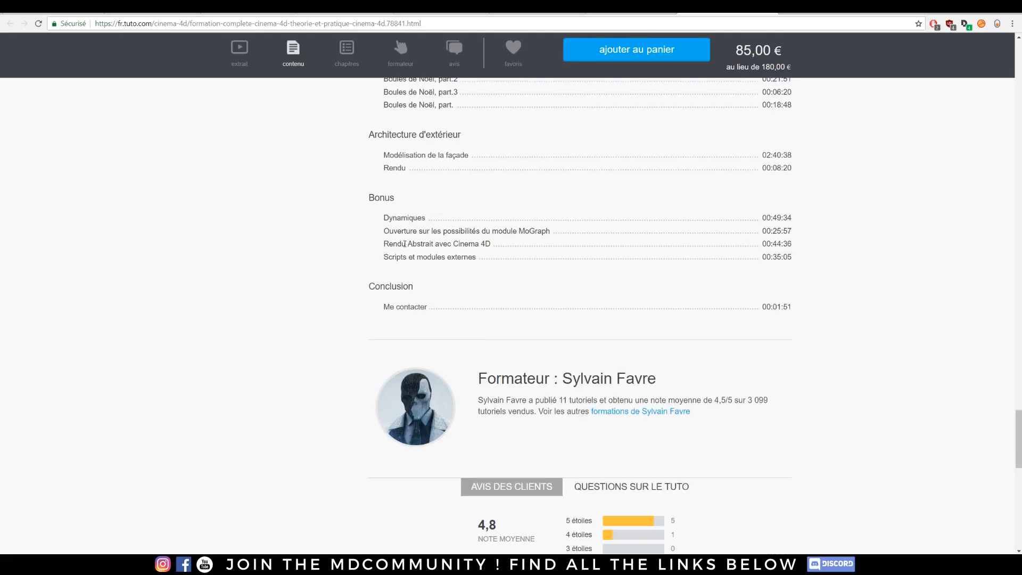
{"action": "scroll", "coordinate": [372, 237], "scroll_direction": "up", "scroll_amount": 20}
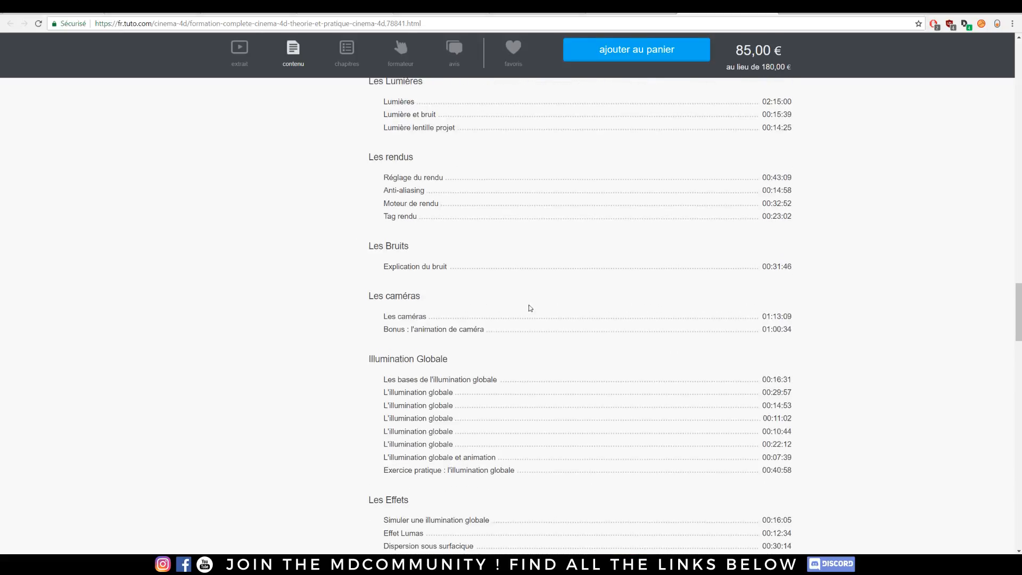